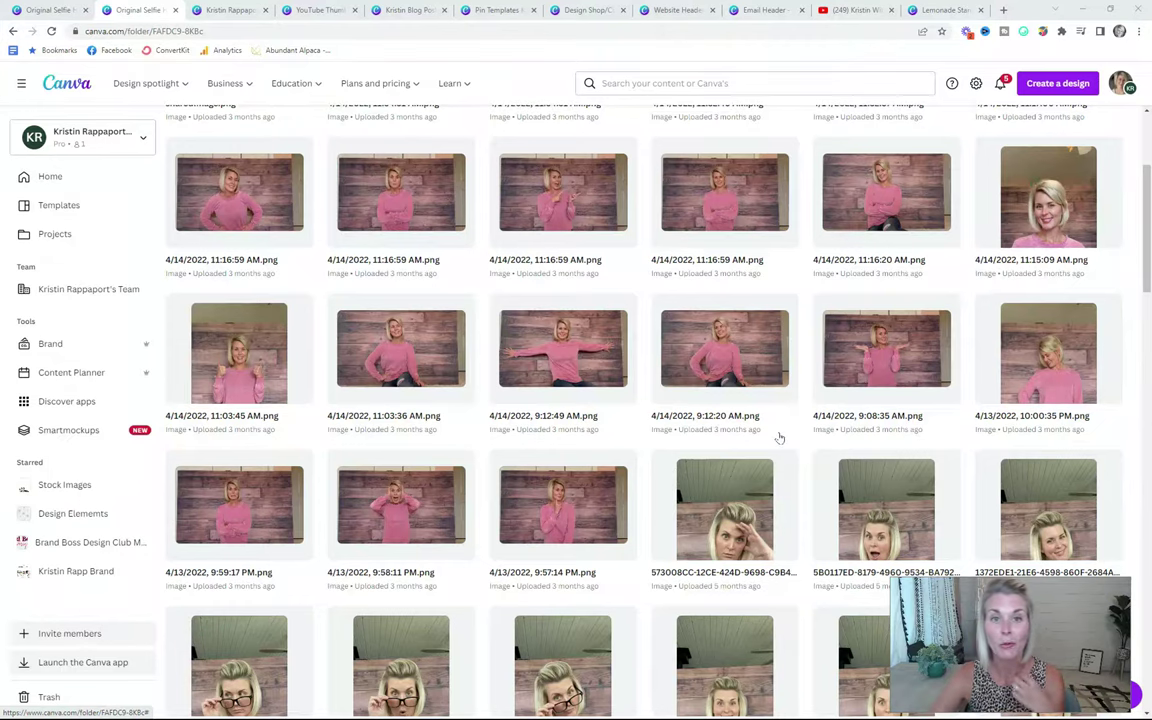
Browse the uploads folder, then bring up the selfies design in page grid view
scroll(779, 438, "down", 4)
scroll(779, 438, "down", 4)
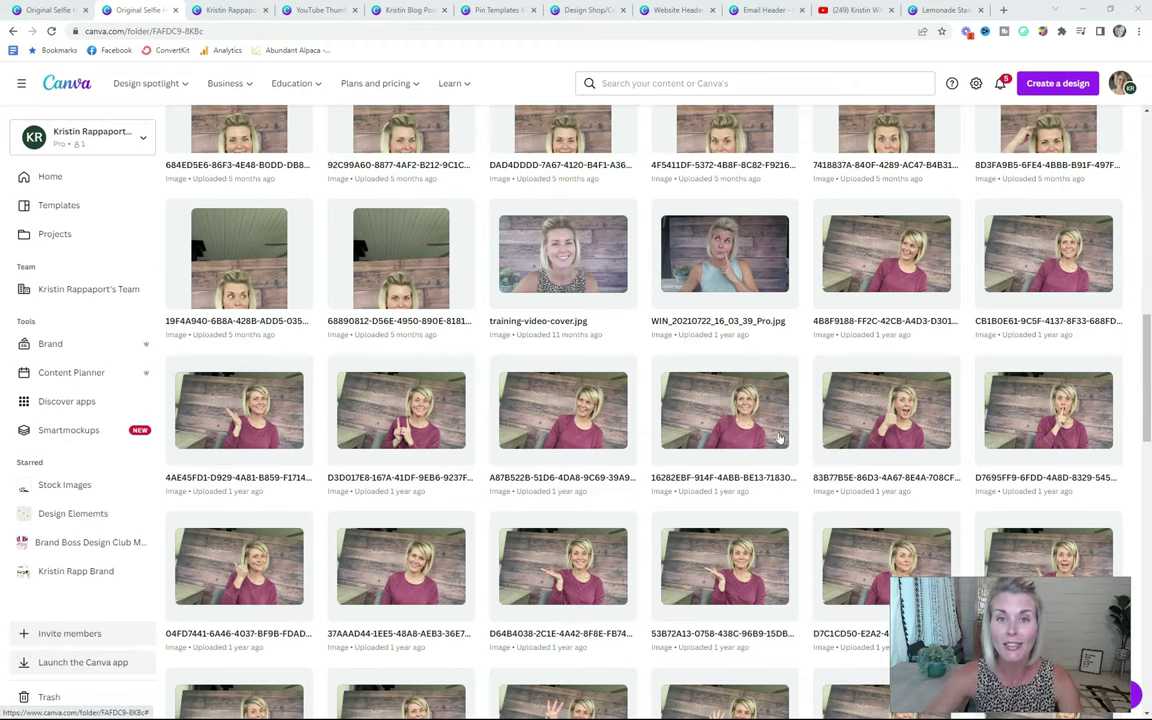
scroll(779, 438, "down", 3)
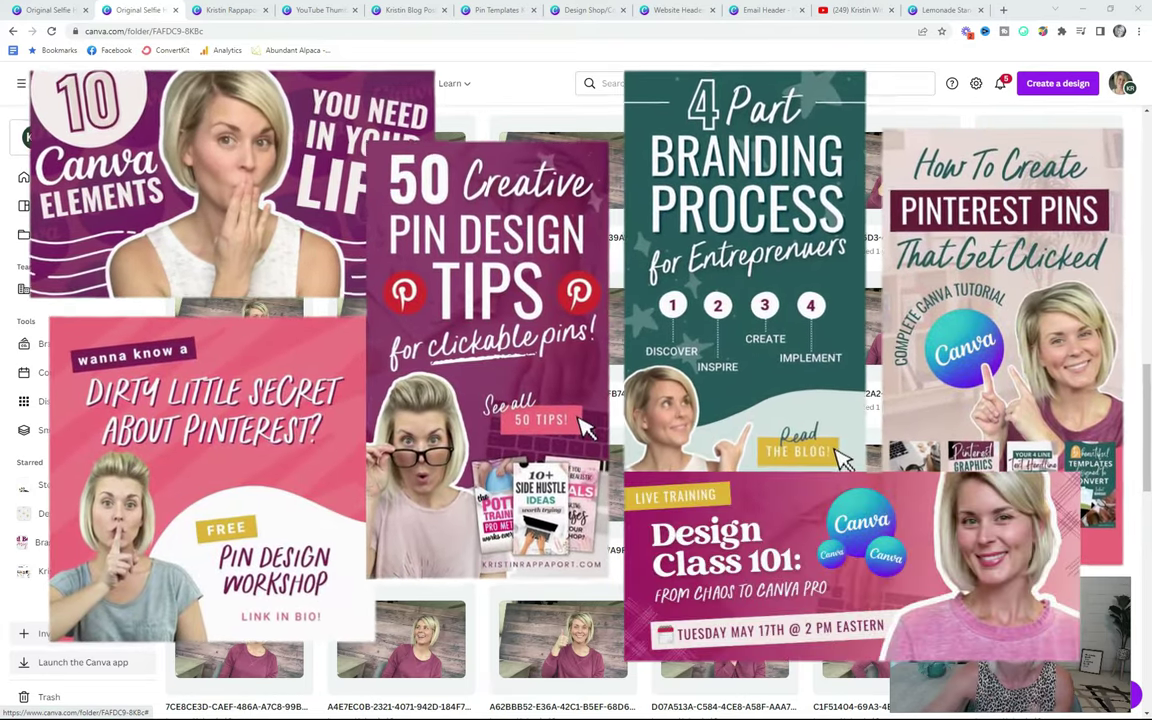
scroll(693, 329, "down", 3)
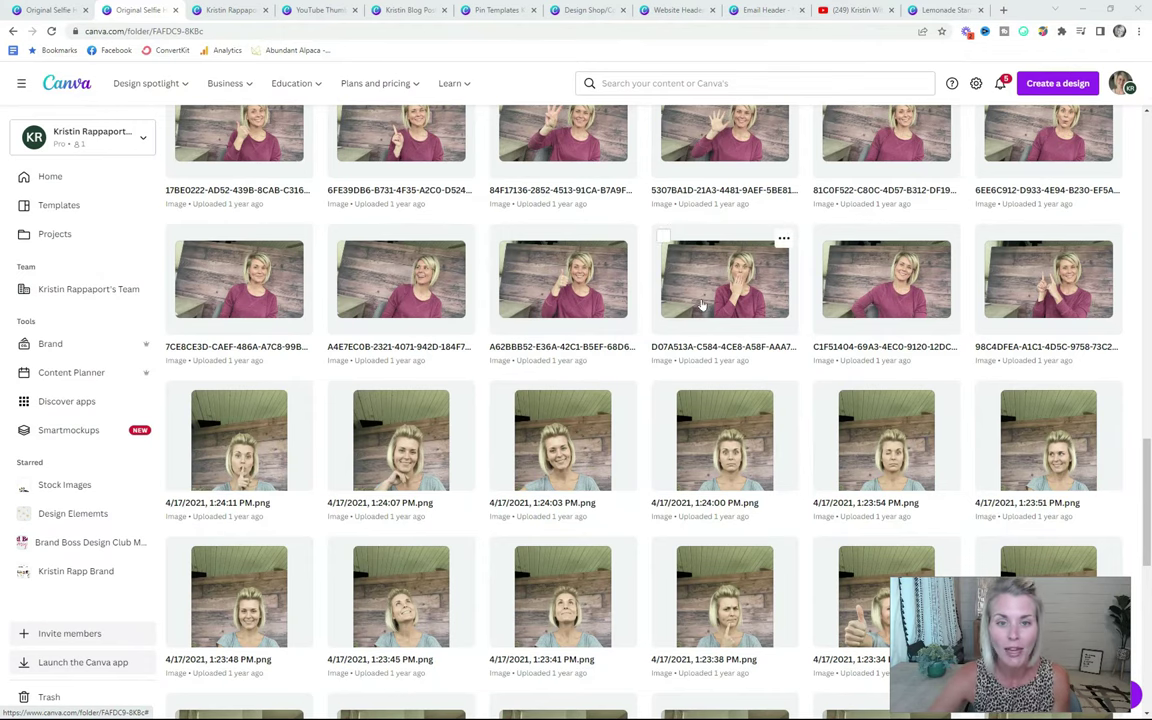
scroll(703, 305, "down", 2)
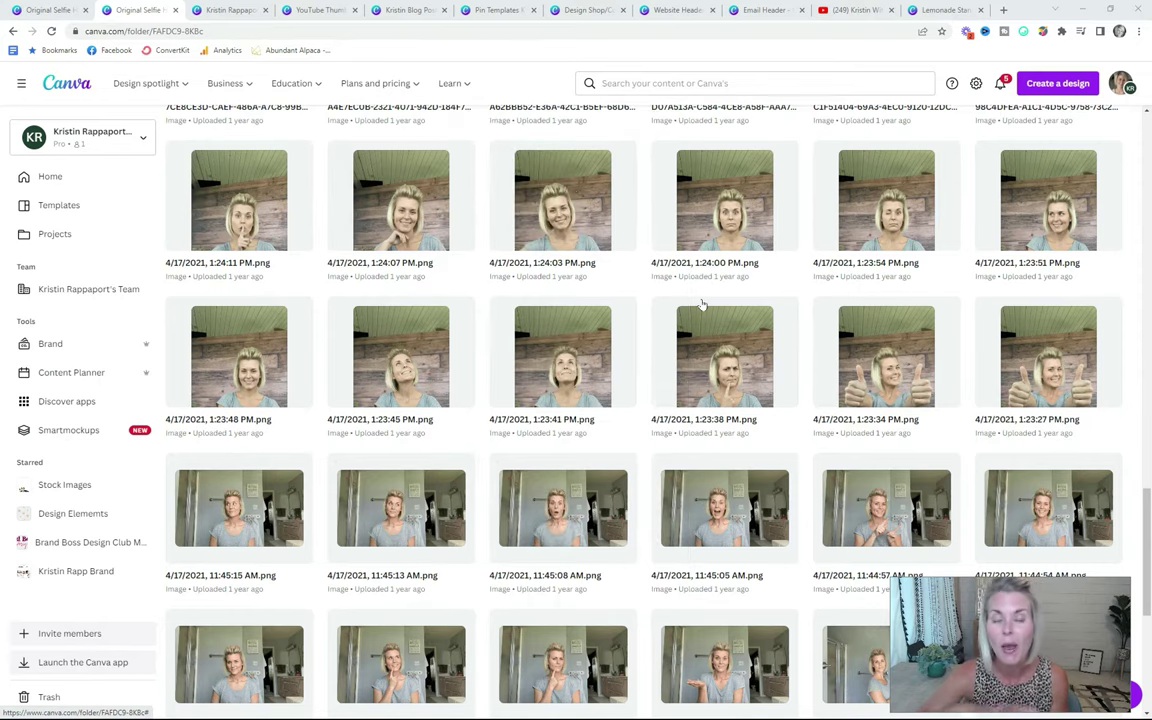
scroll(660, 285, "down", 2)
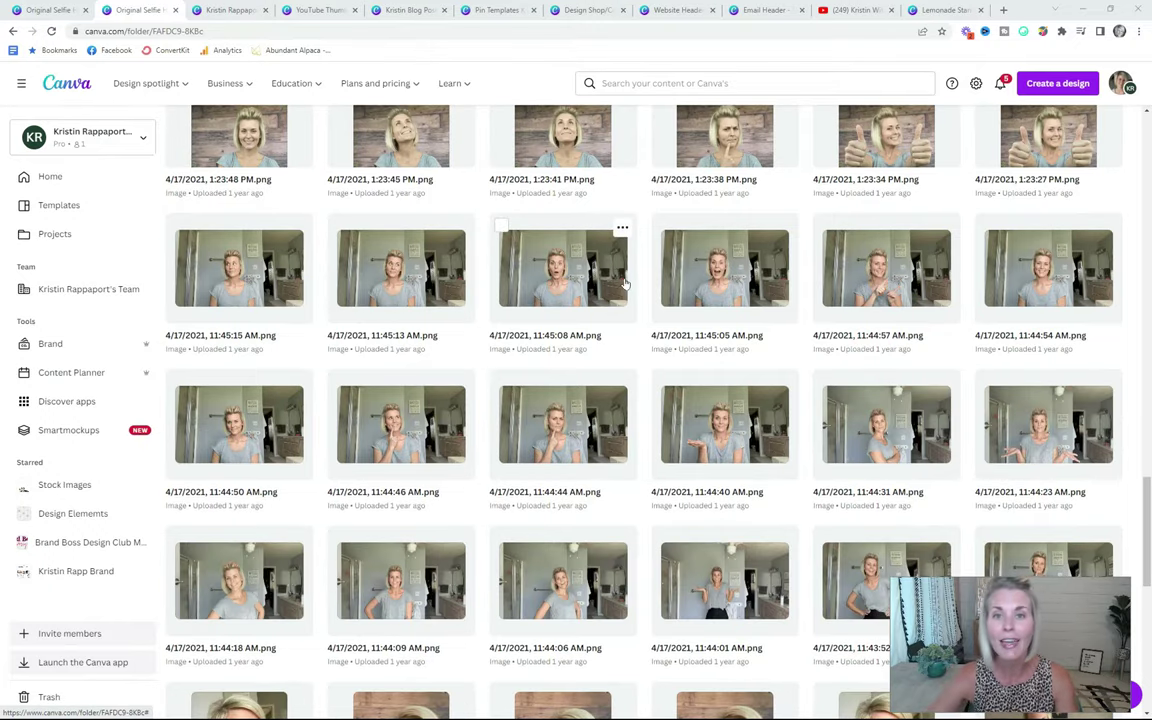
scroll(622, 285, "down", 10)
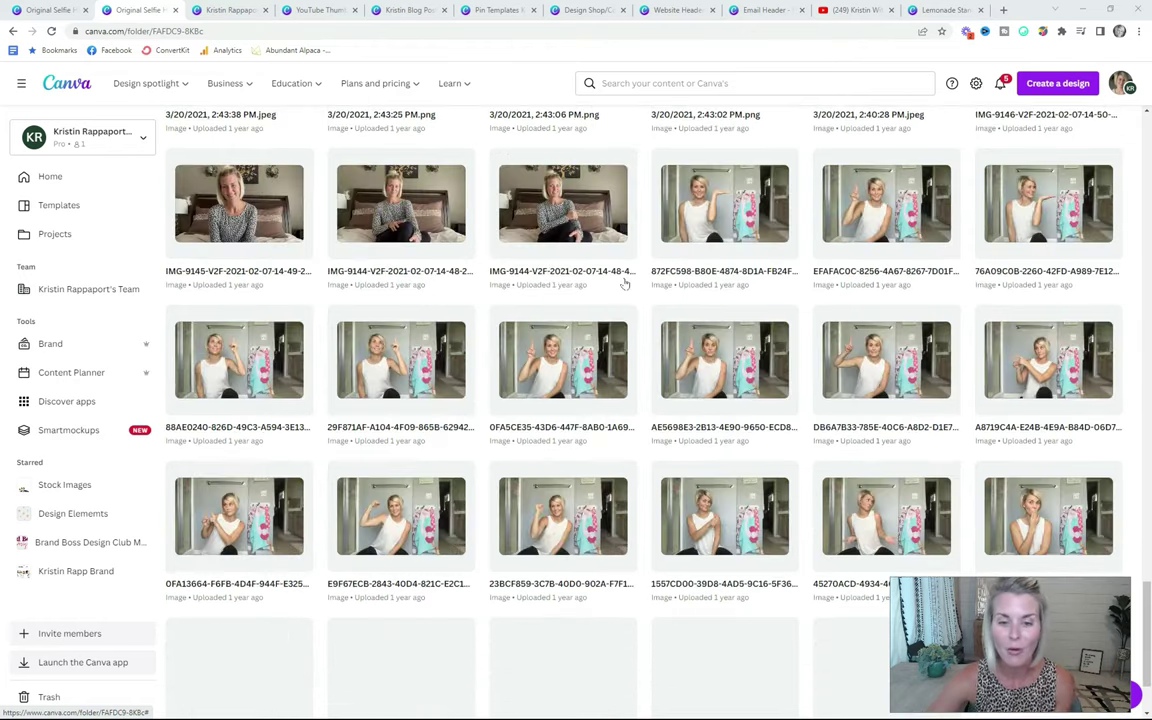
scroll(622, 285, "down", 10)
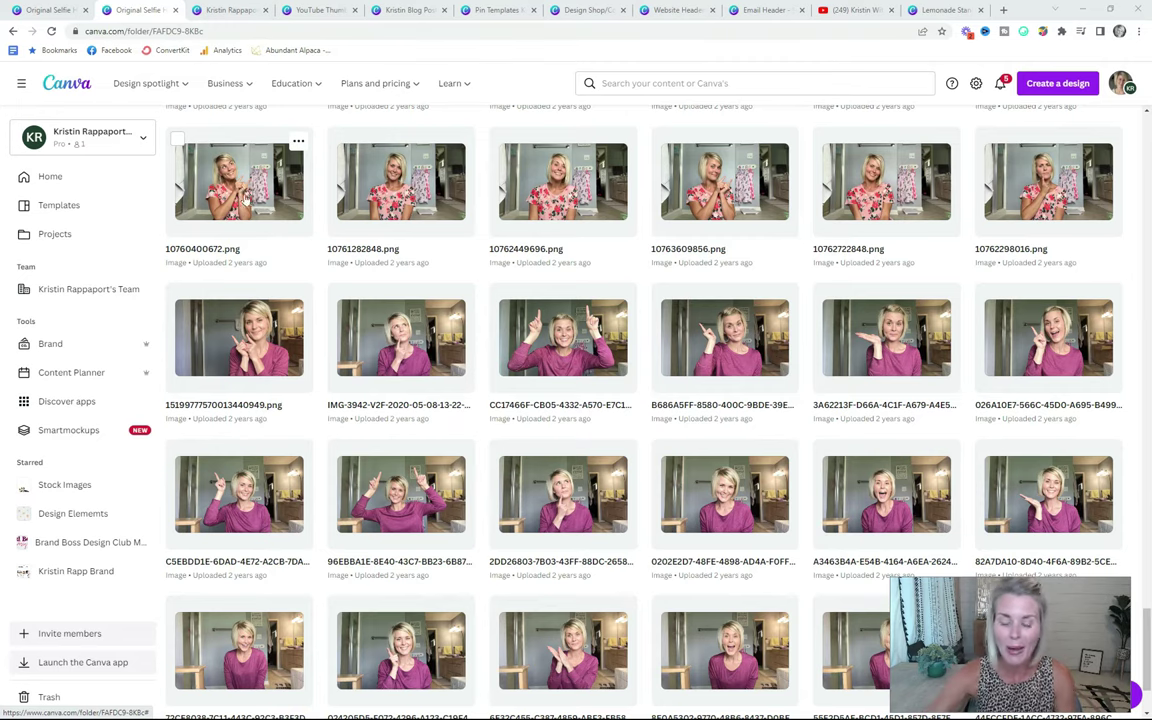
scroll(706, 408, "down", 2)
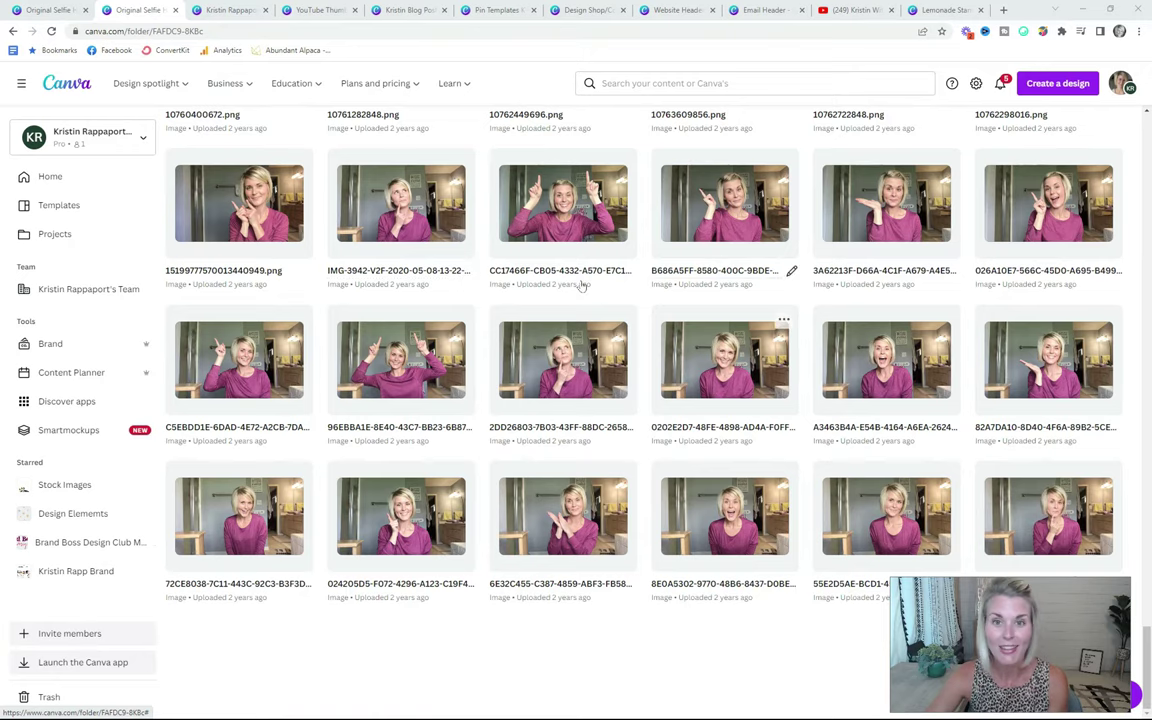
scroll(690, 472, "up", 2)
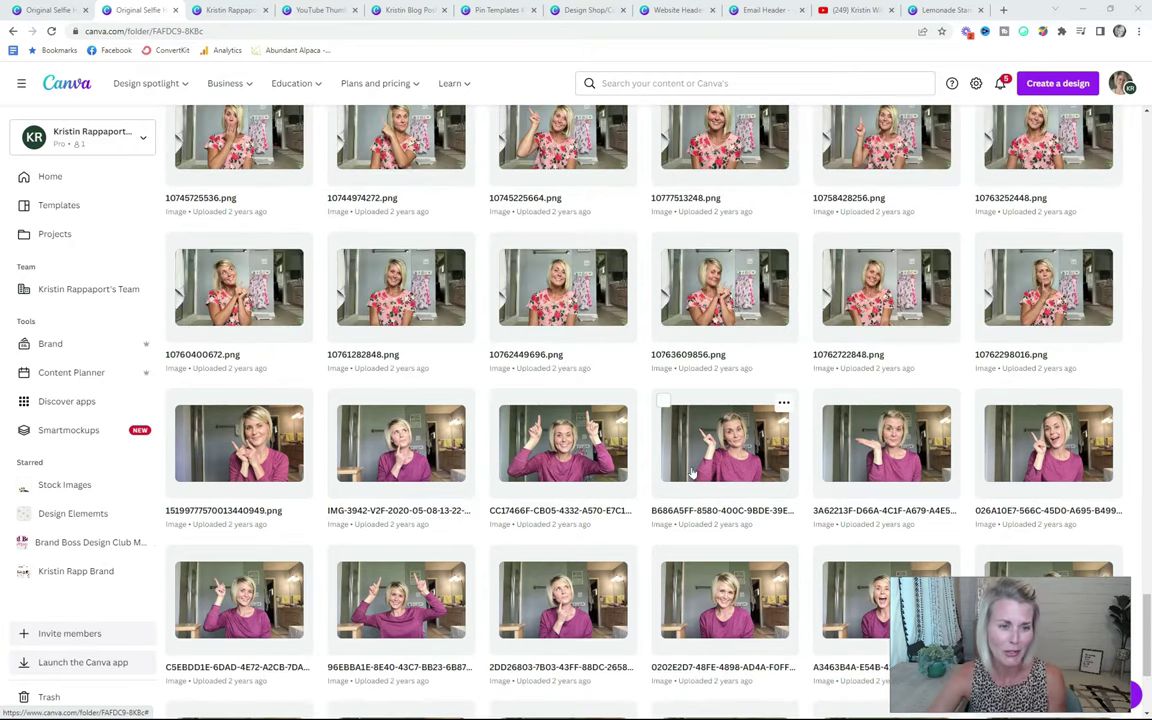
scroll(690, 472, "up", 5)
scroll(692, 472, "up", 5)
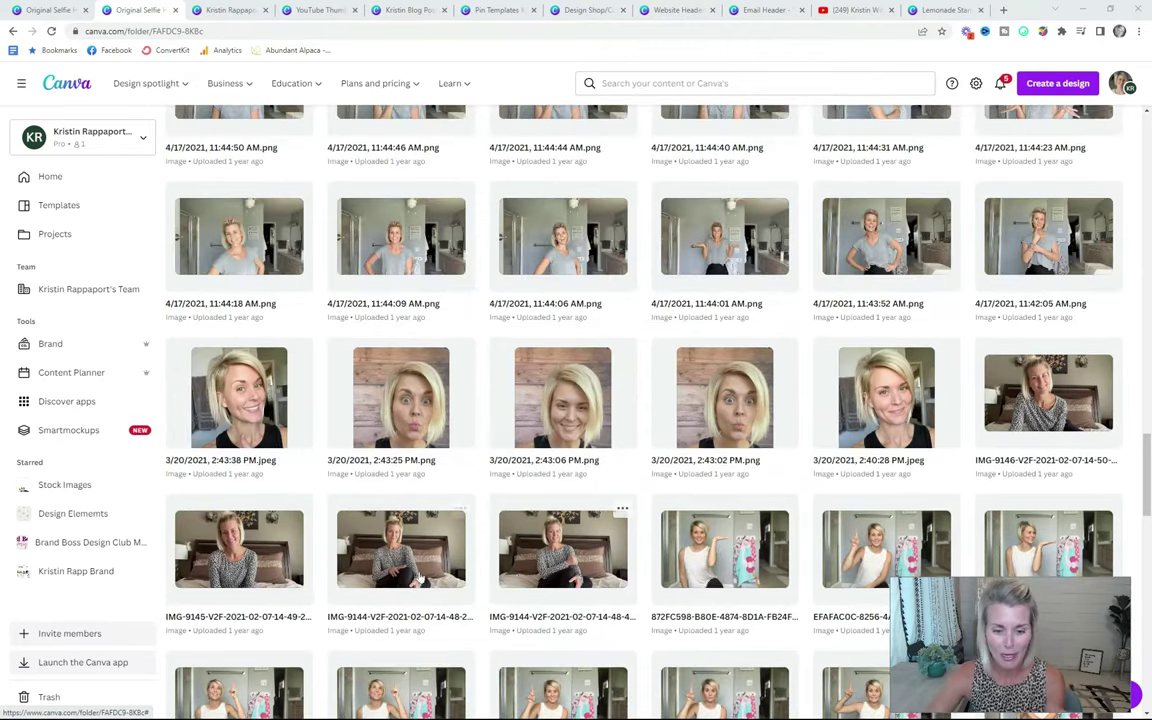
scroll(525, 560, "up", 10)
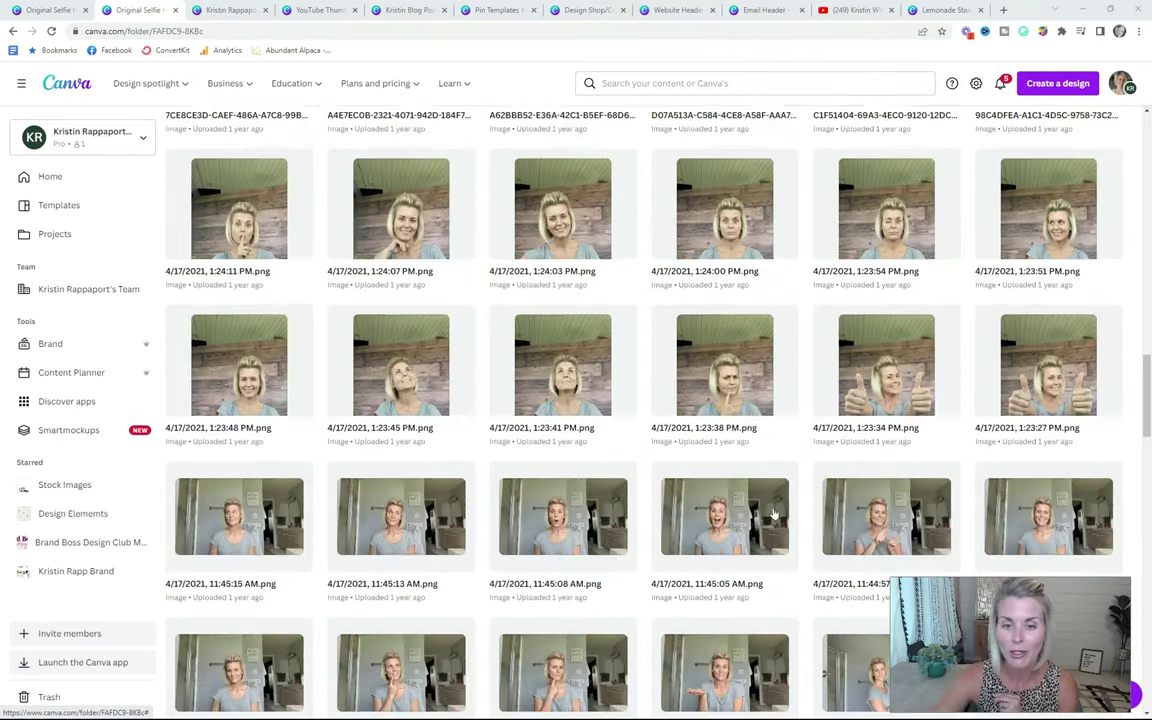
scroll(683, 456, "up", 10)
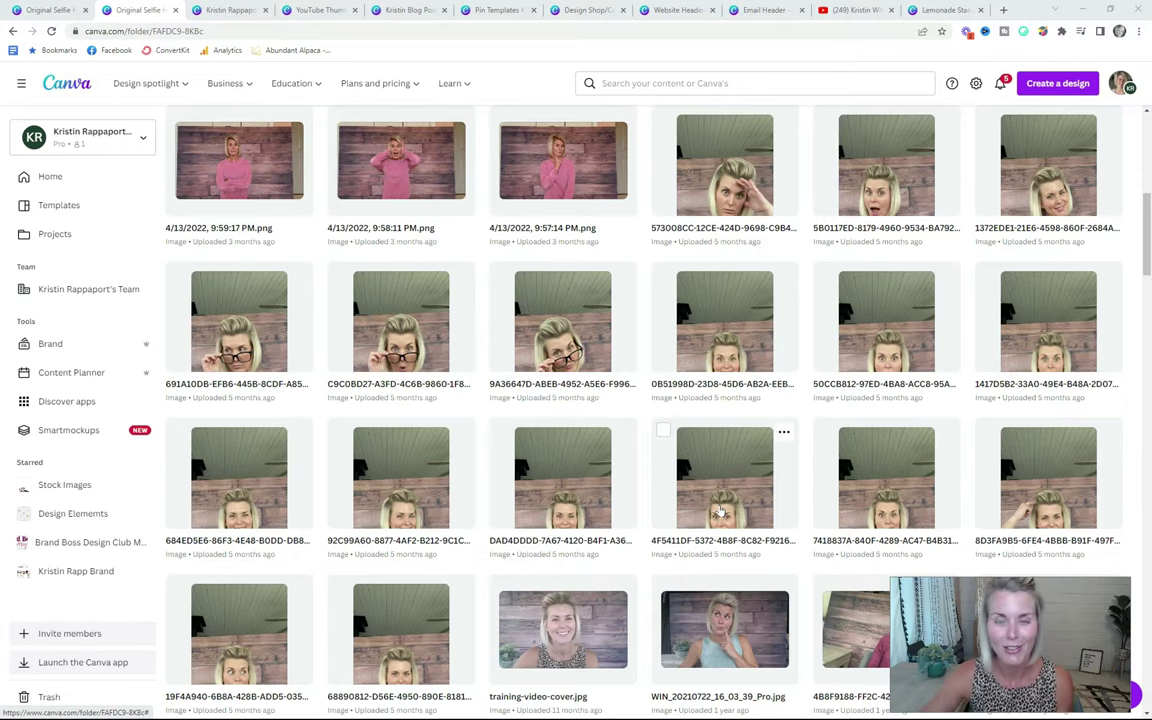
left_click(222, 12)
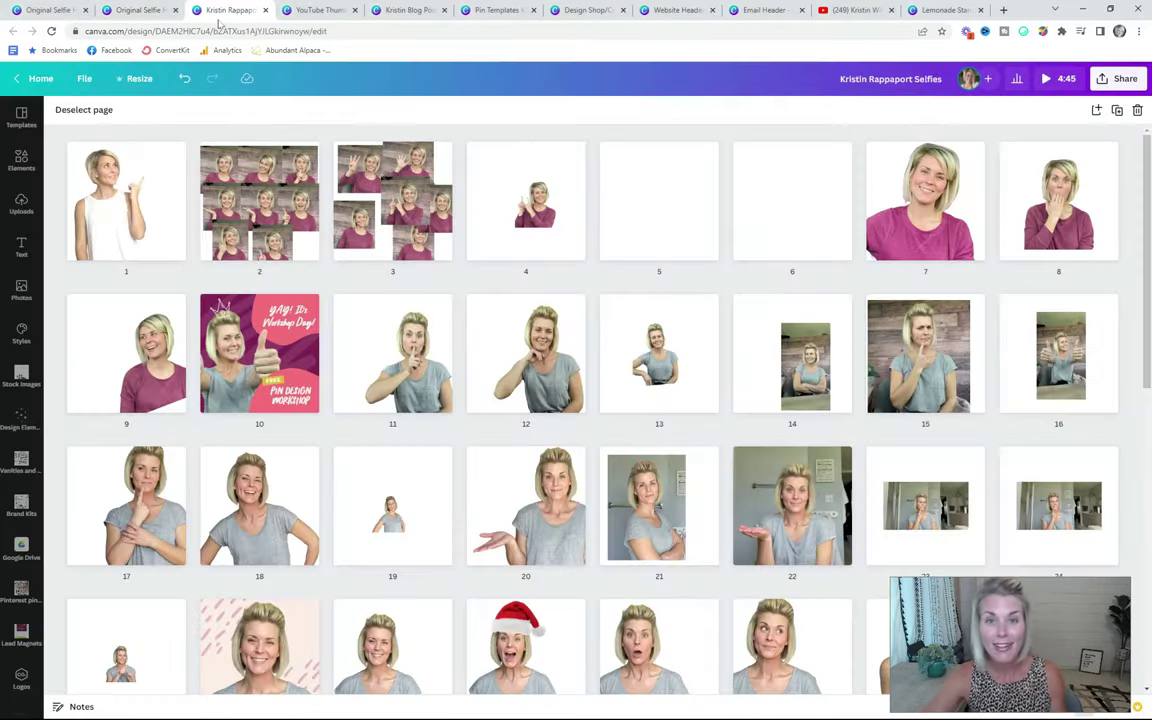
Copy the pink-sweater photo from page 54 onto blank page 55, enlarged and centred
scroll(510, 432, "down", 6)
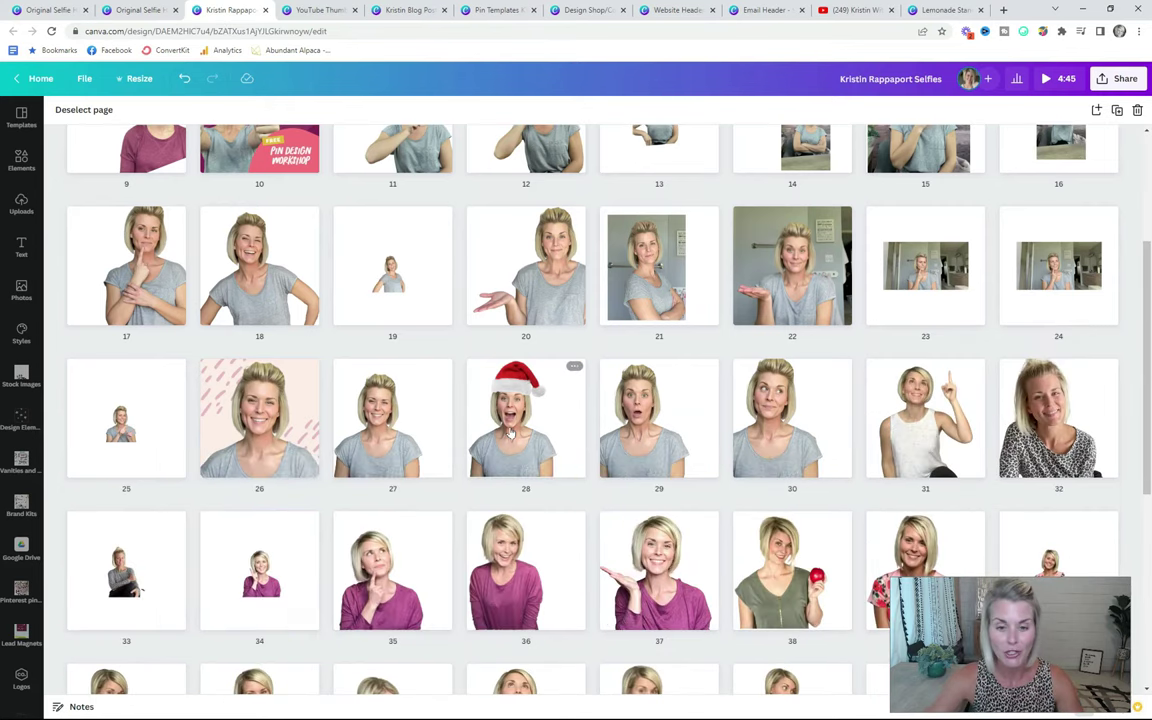
scroll(510, 432, "down", 3)
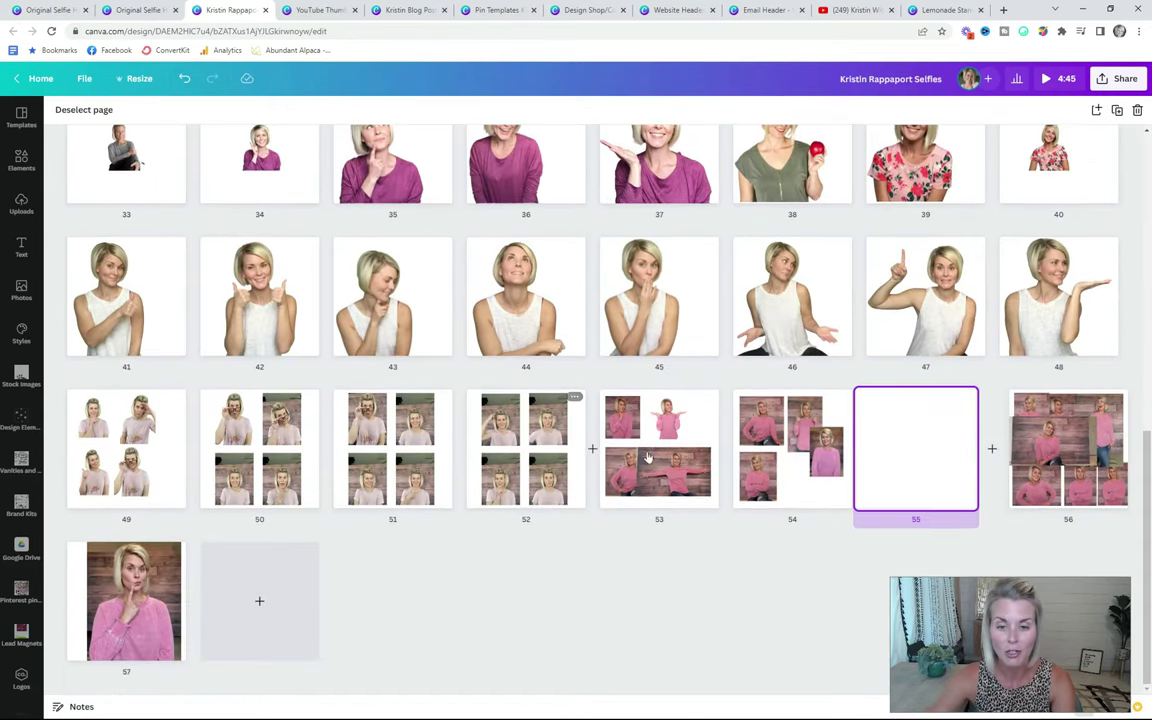
double_click(812, 483)
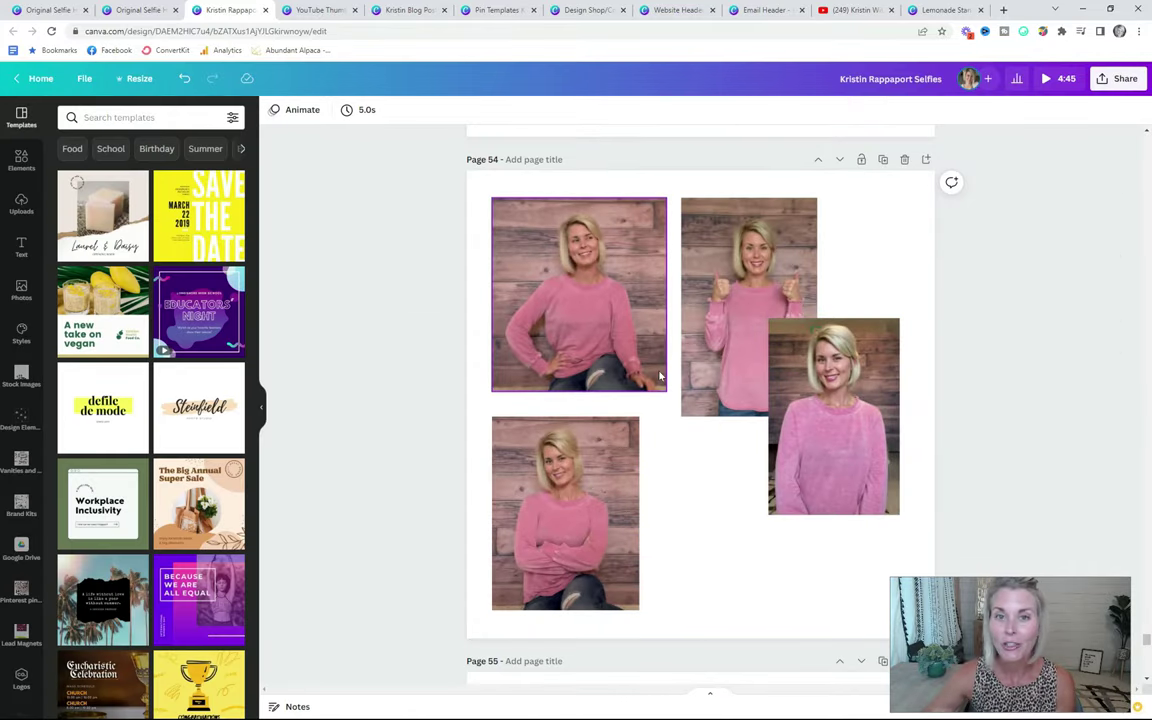
left_click(775, 350)
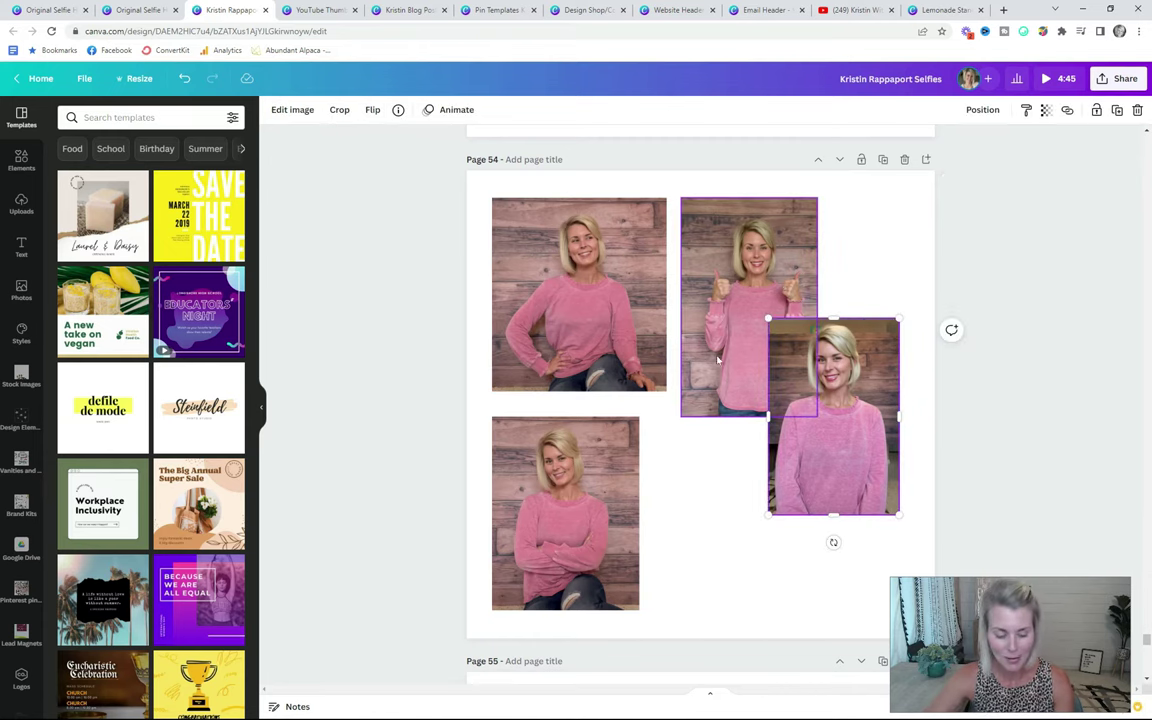
scroll(699, 365, "down", 5)
left_click(699, 298)
scroll(704, 421, "up", 3)
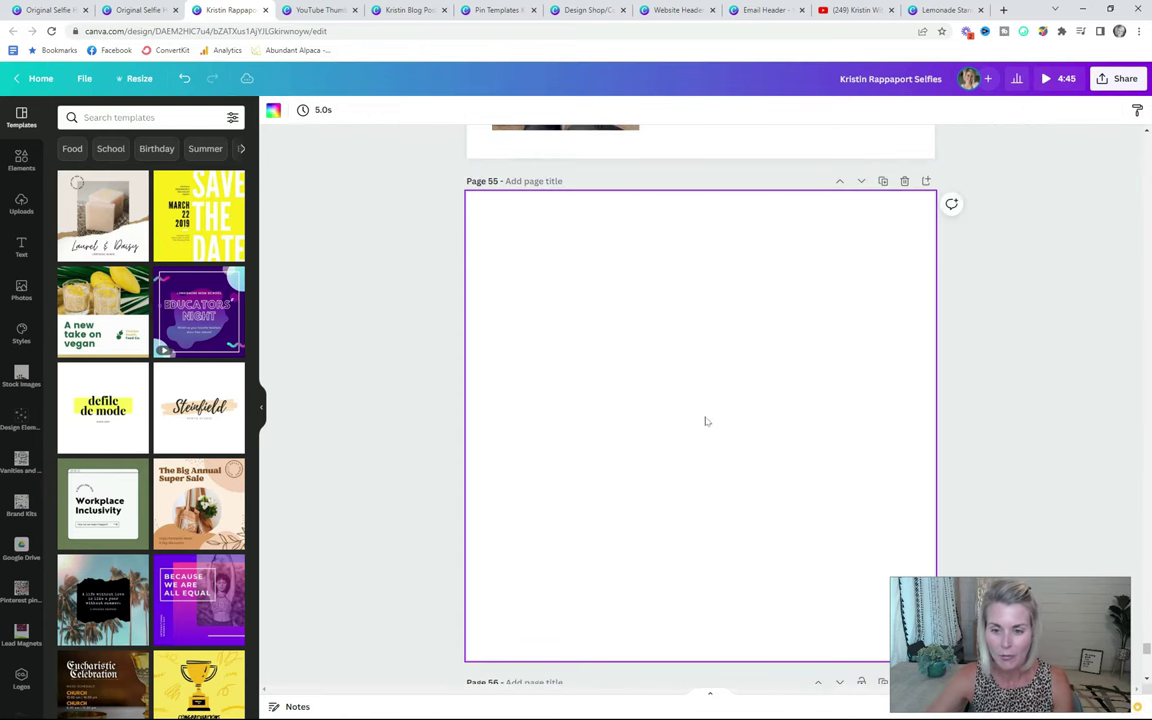
key("ctrl+v")
left_click_drag(768, 535, 541, 388)
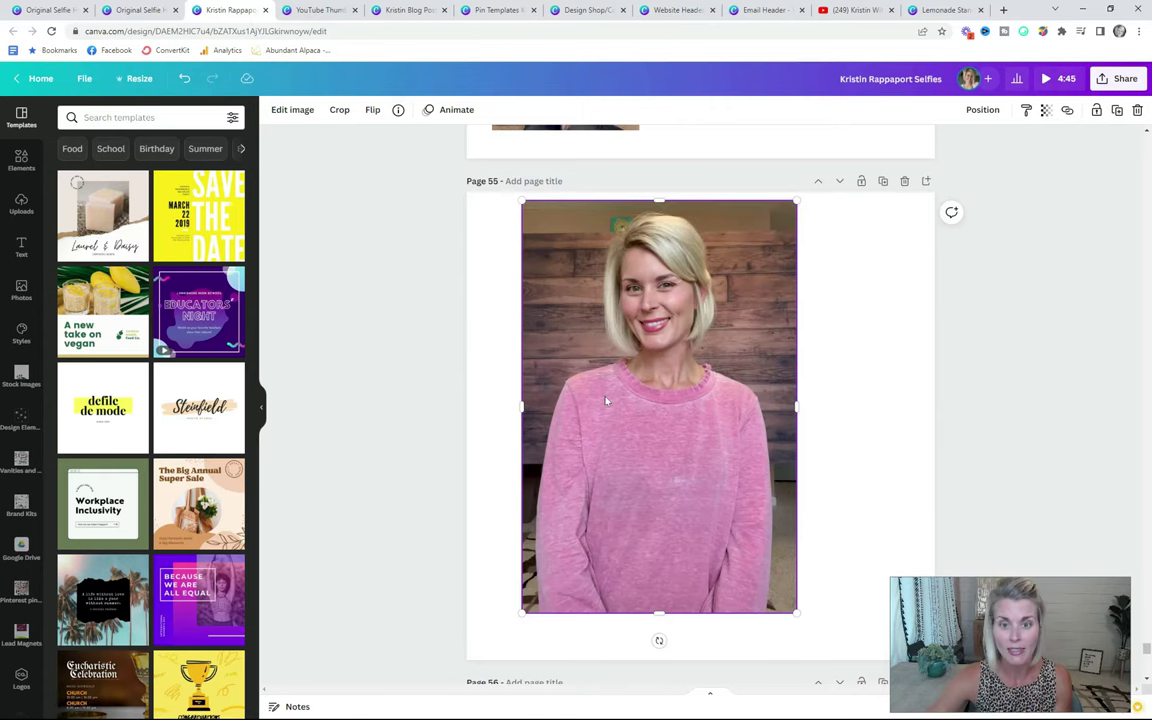
left_click_drag(647, 352, 663, 370)
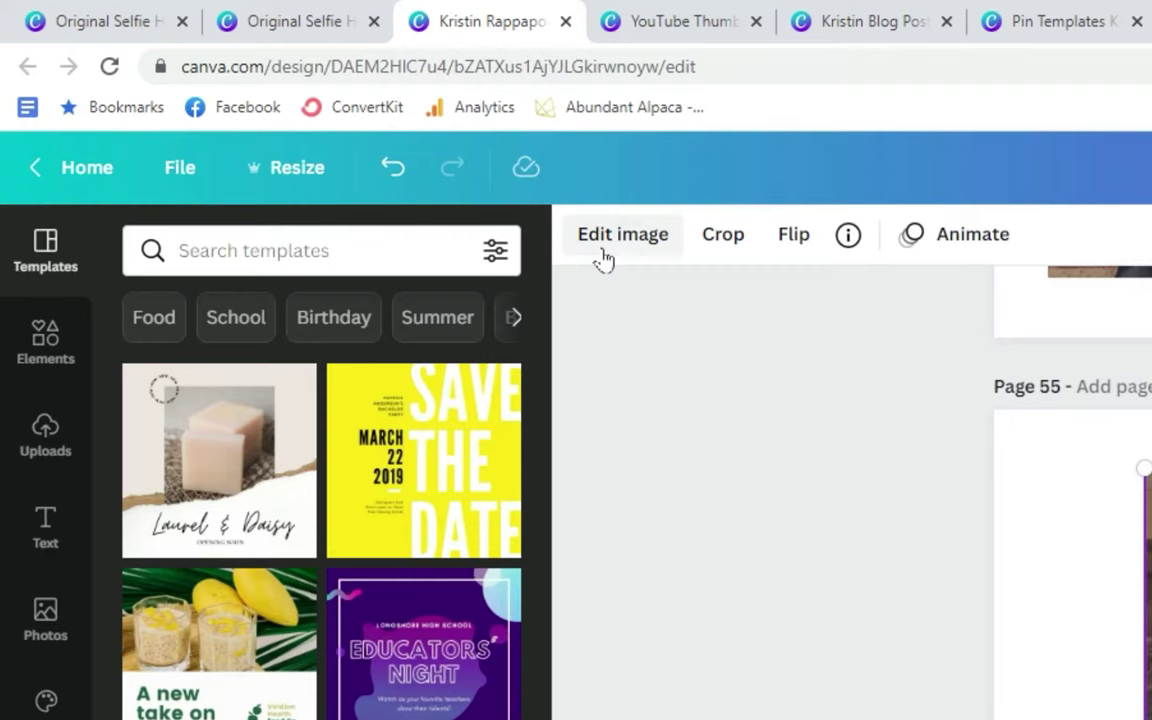
Strip the wooden-wall background from the page 55 photo with BG Remover
left_click(284, 117)
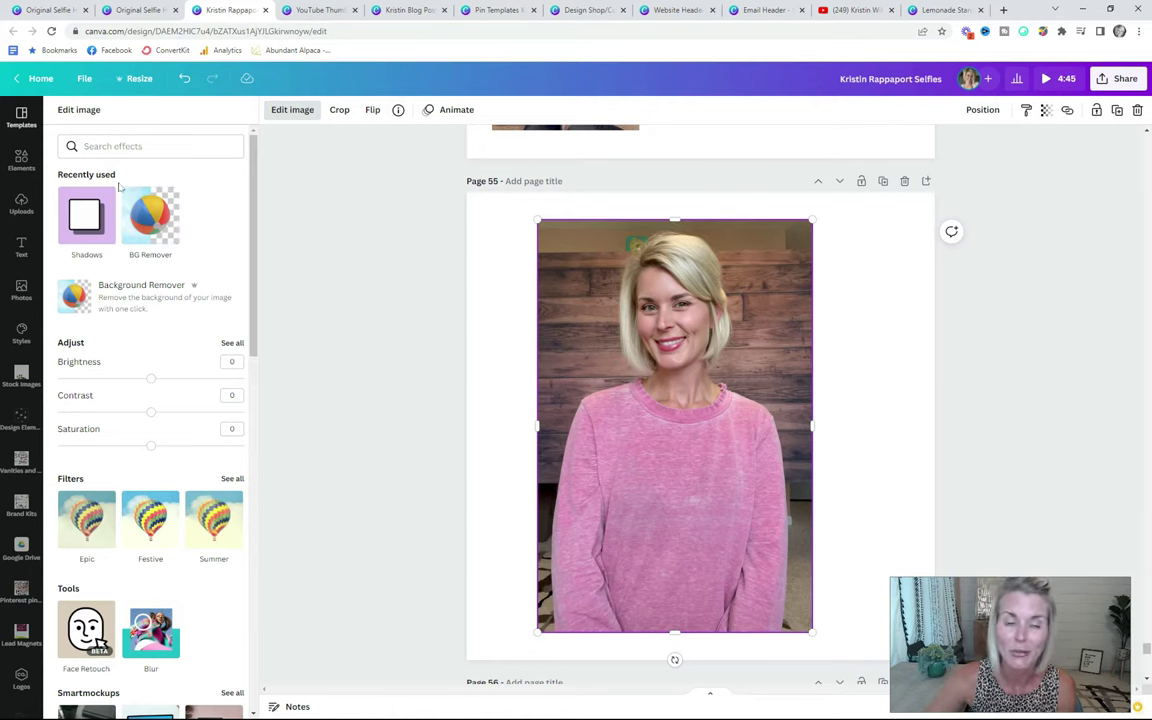
left_click(147, 213)
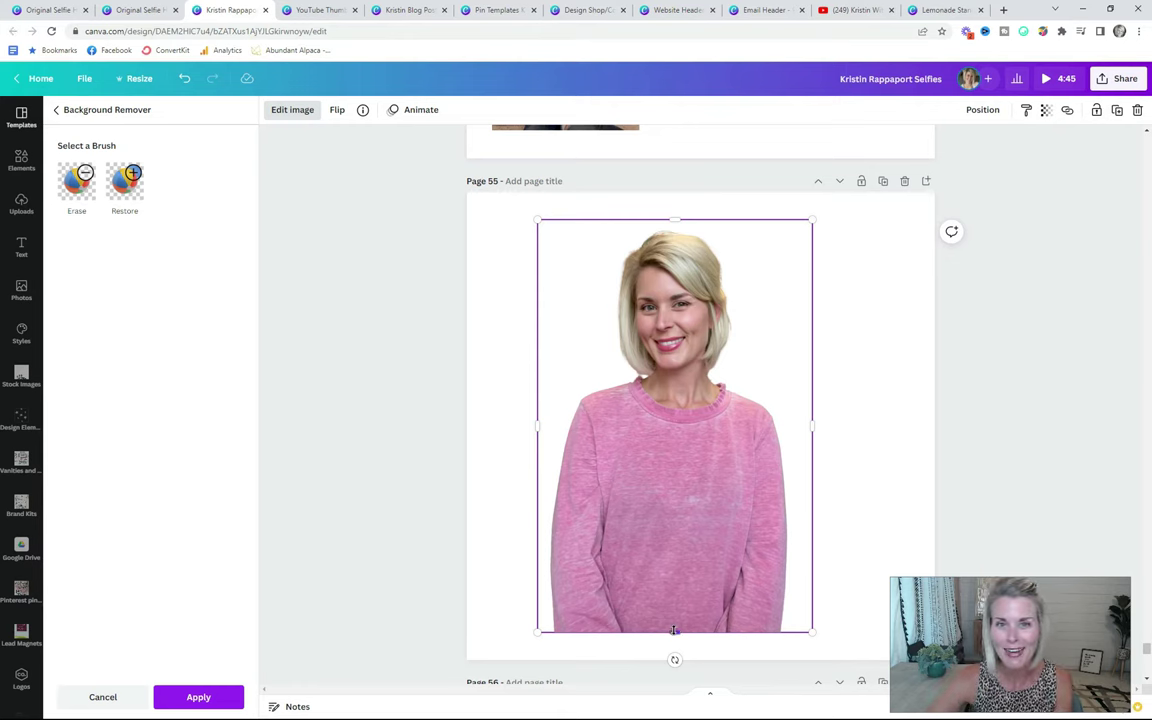
Refine the cutout with a size-48 Restore brush, undo the stray restore, and erase two small spots
left_click(74, 172)
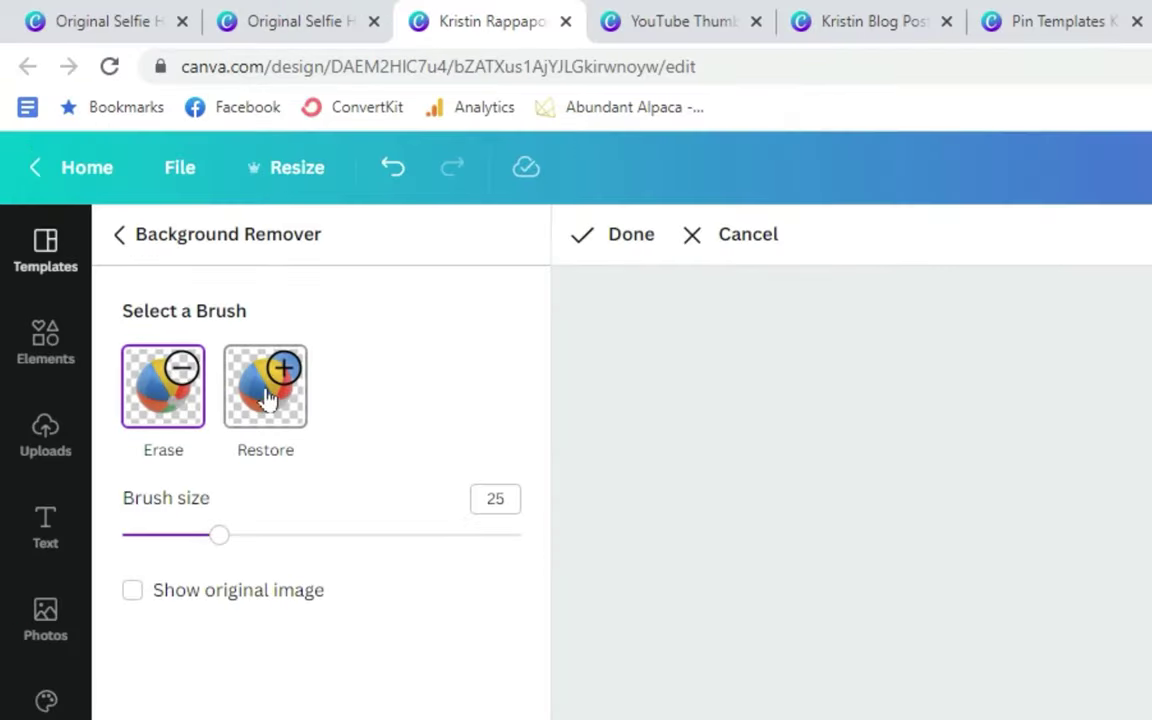
left_click(275, 399)
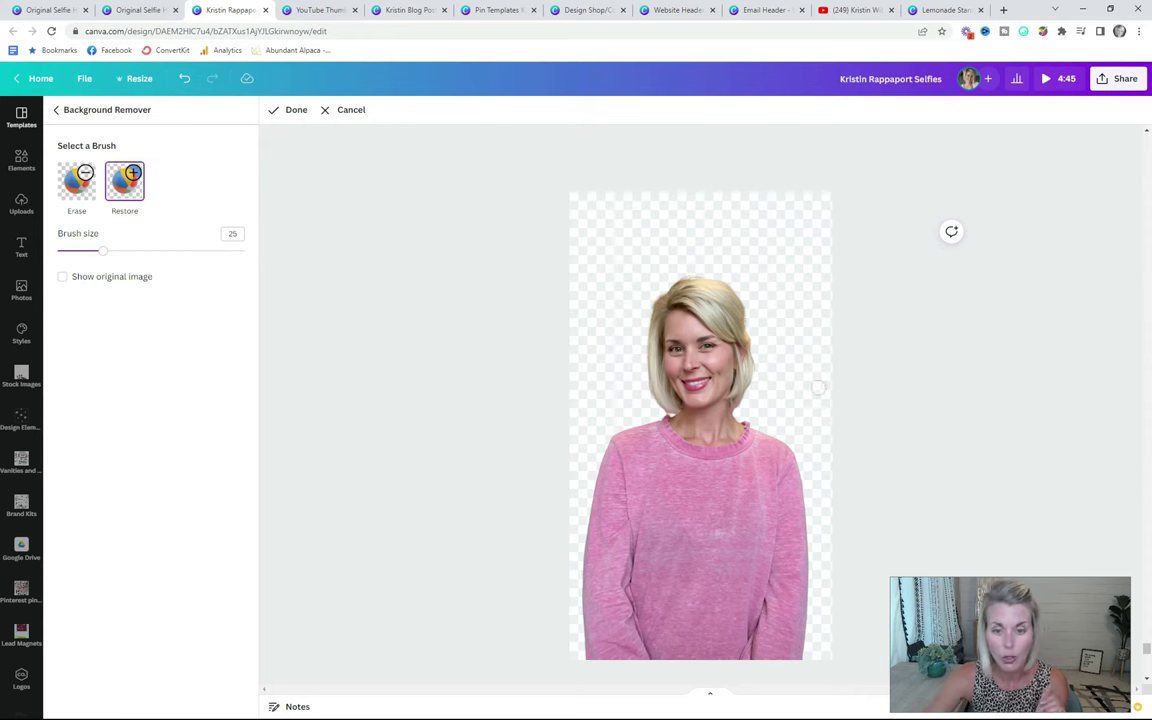
mouse_move(103, 251)
left_mouse_down()
mouse_move(142, 252)
mouse_move(125, 253)
left_mouse_up()
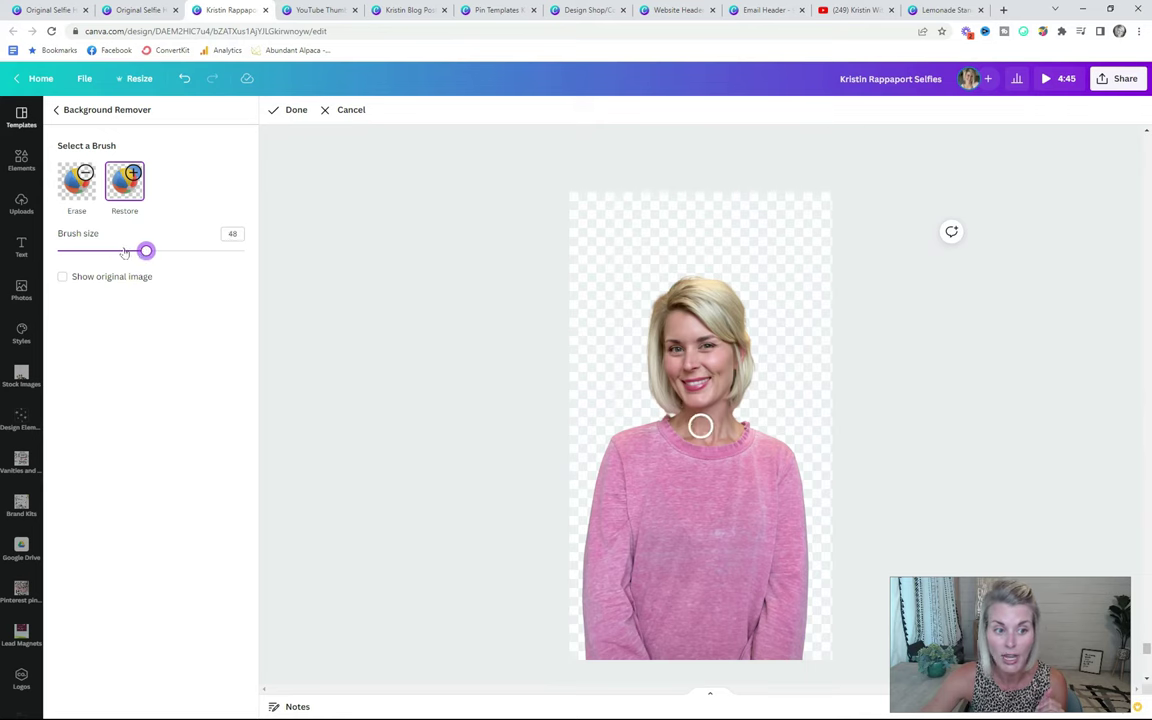
left_click_drag(755, 372, 746, 321)
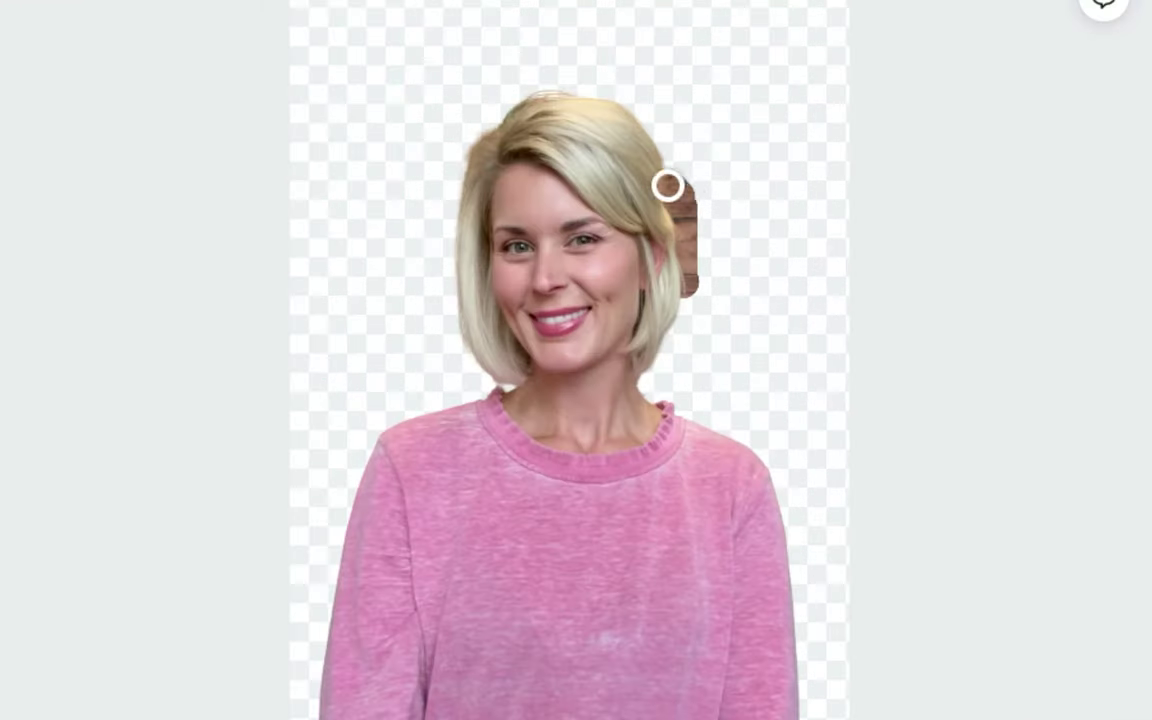
mouse_move(668, 185)
left_mouse_down()
mouse_move(704, 253)
mouse_move(674, 311)
left_mouse_up()
key("ctrl+z")
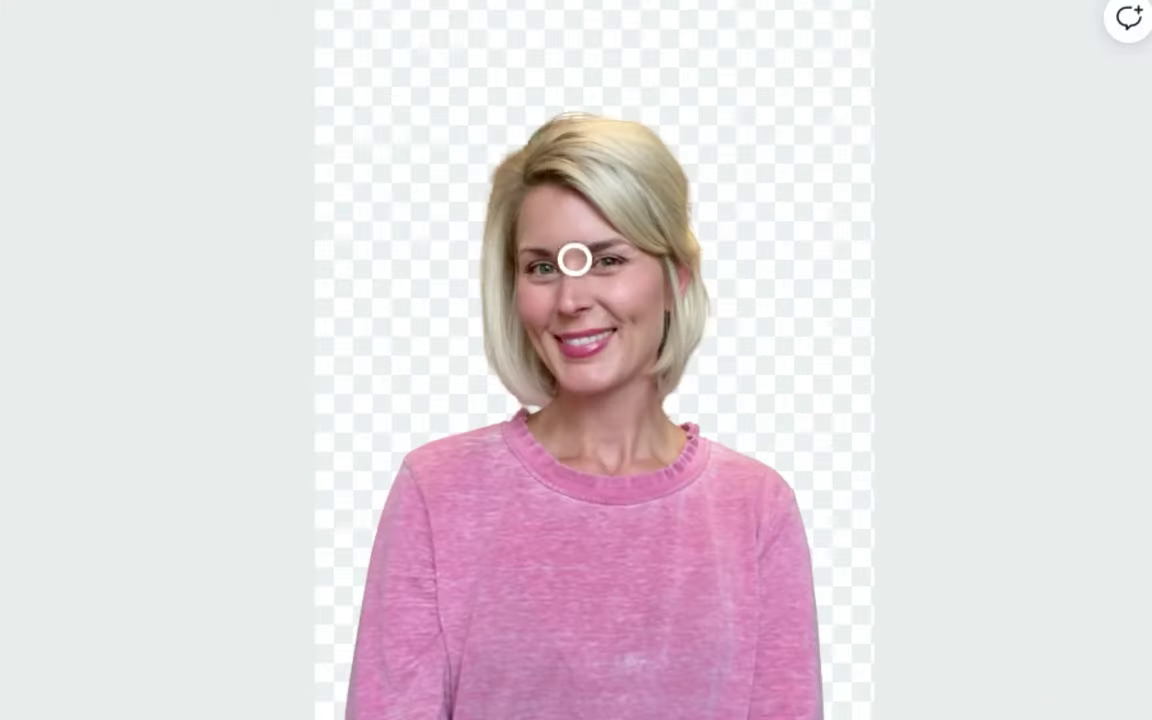
left_click(710, 349)
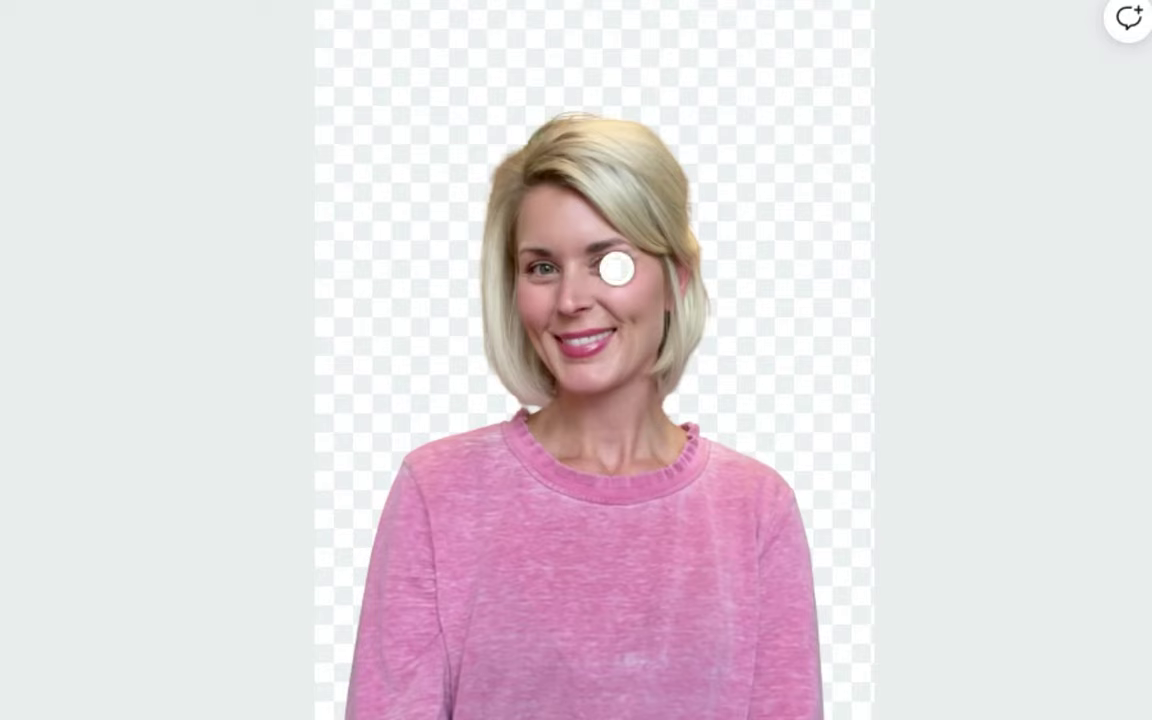
left_click(678, 350)
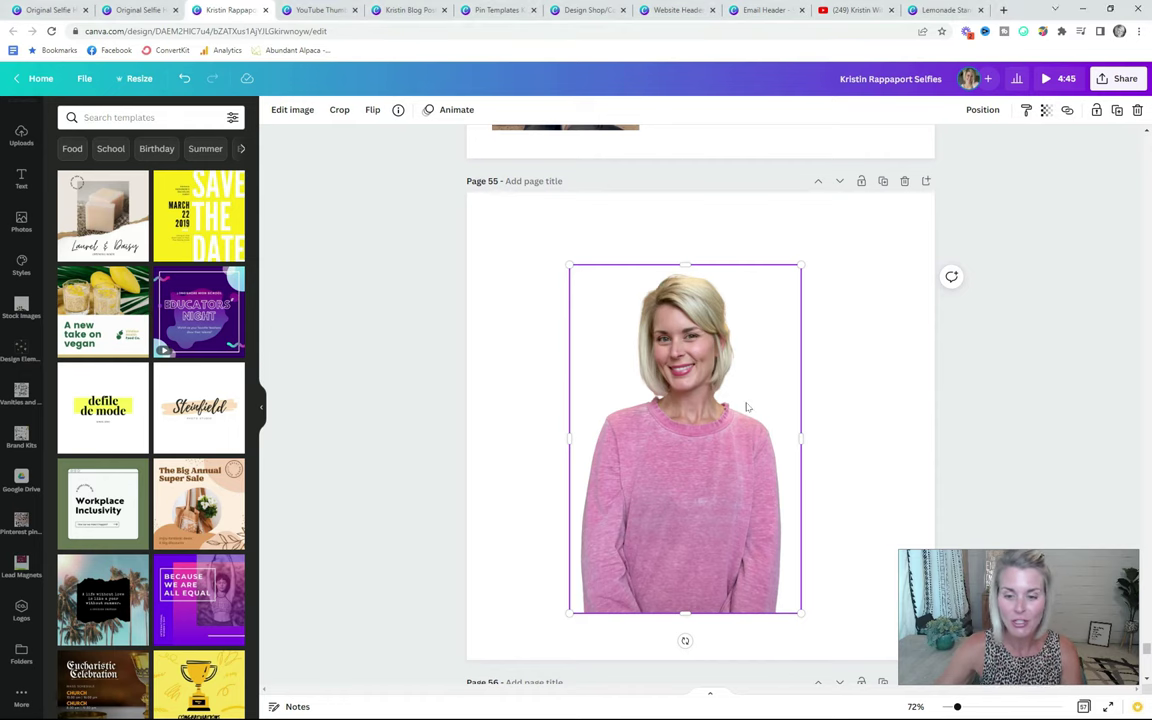
Paste the cutout selfie onto page 23 of the YouTube Thumbnail design, enlarged and centred
left_click(318, 10)
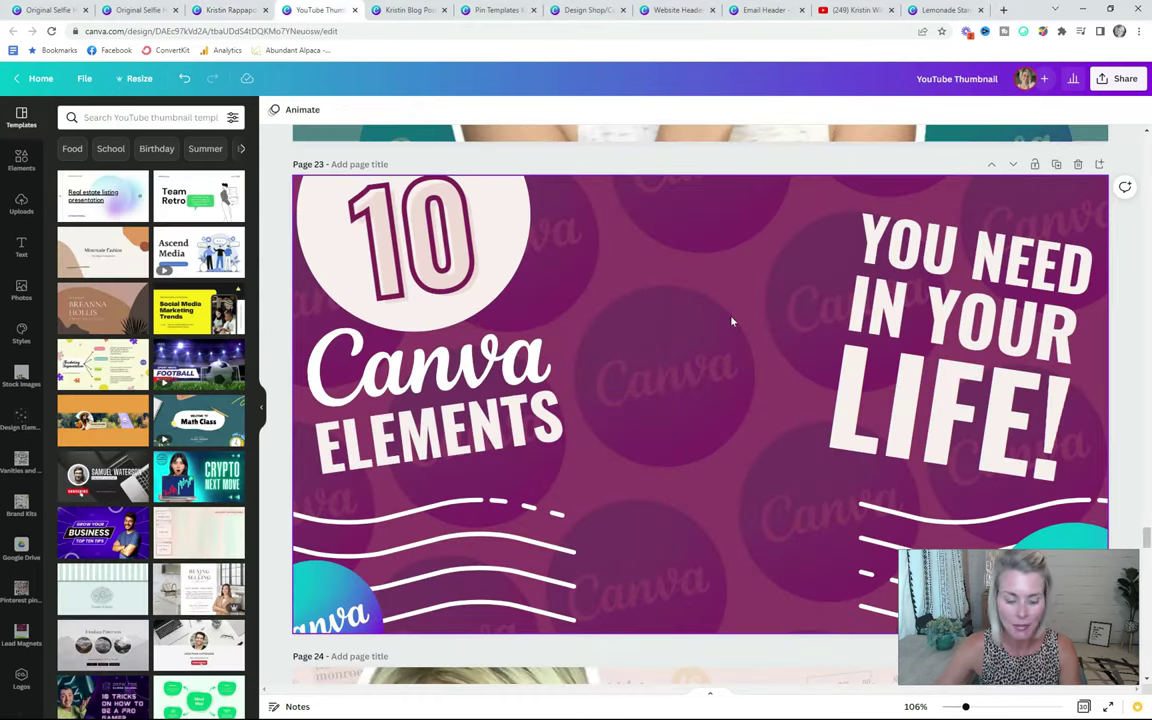
key("ctrl+v")
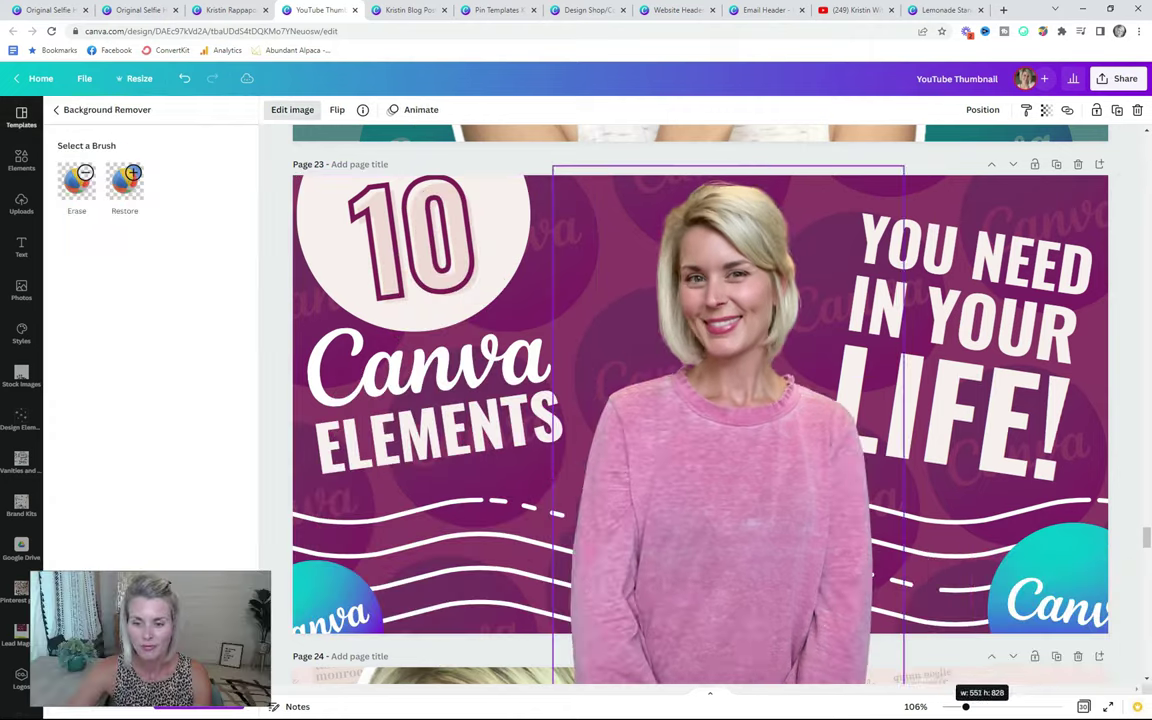
left_click_drag(624, 395, 765, 338)
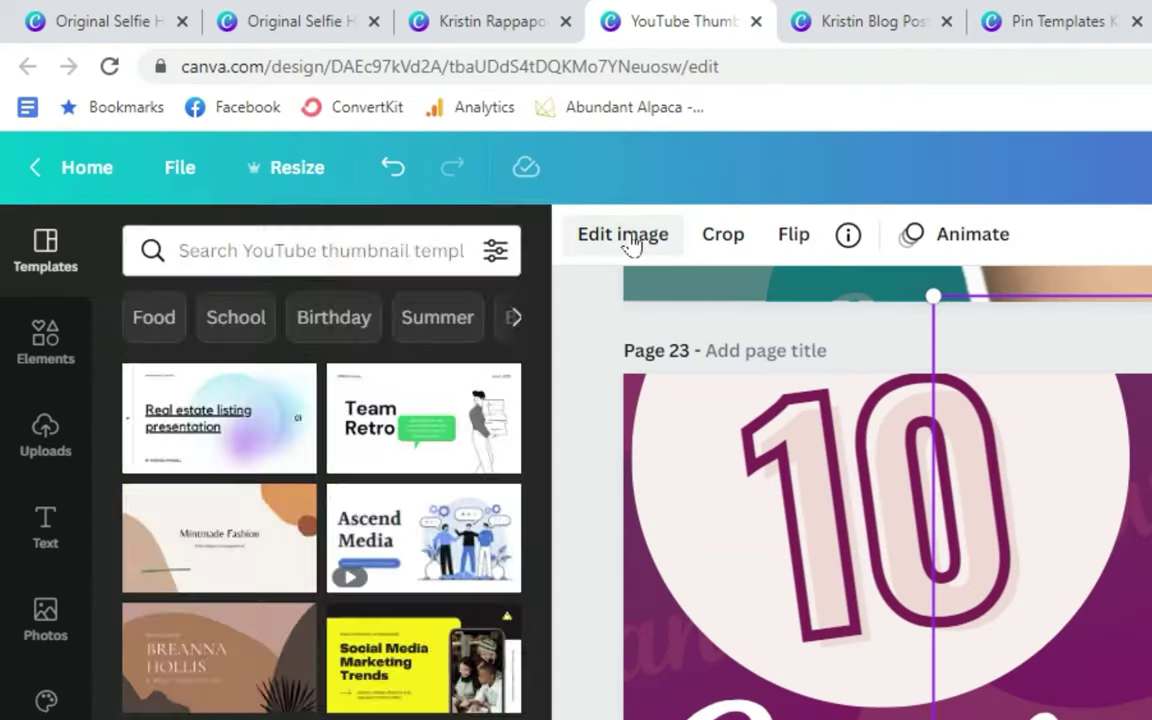
left_click(296, 113)
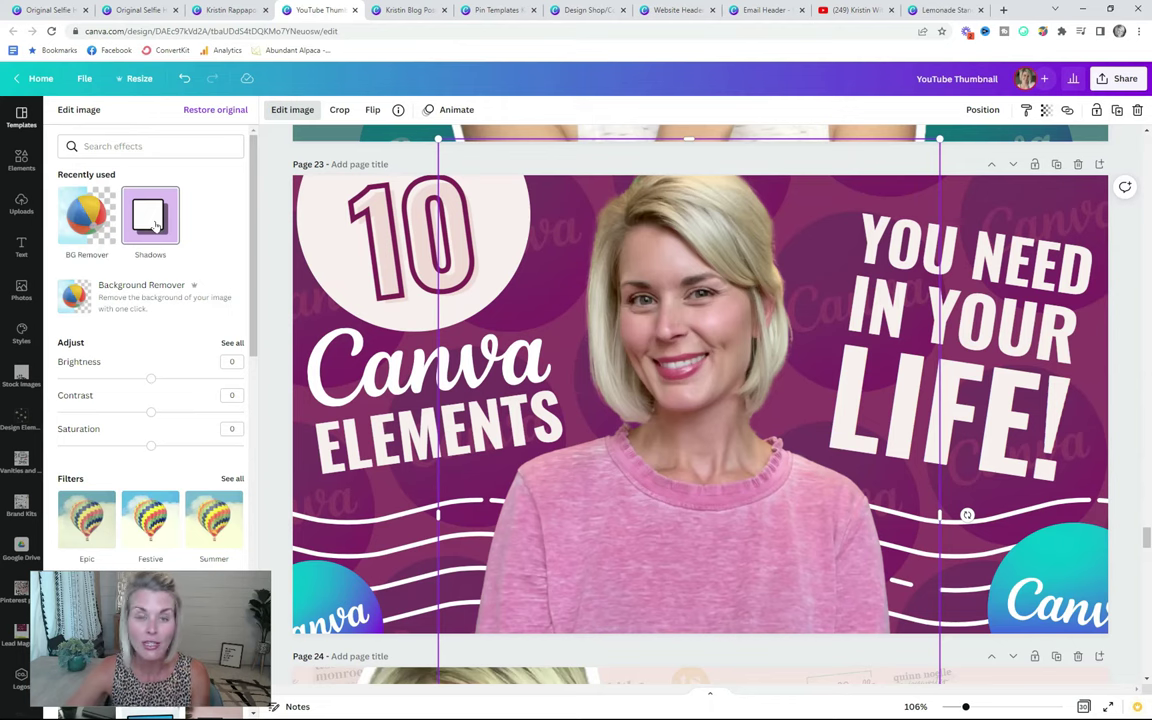
Apply the Glow shadow effect to the thumbnail selfie
left_click(150, 146)
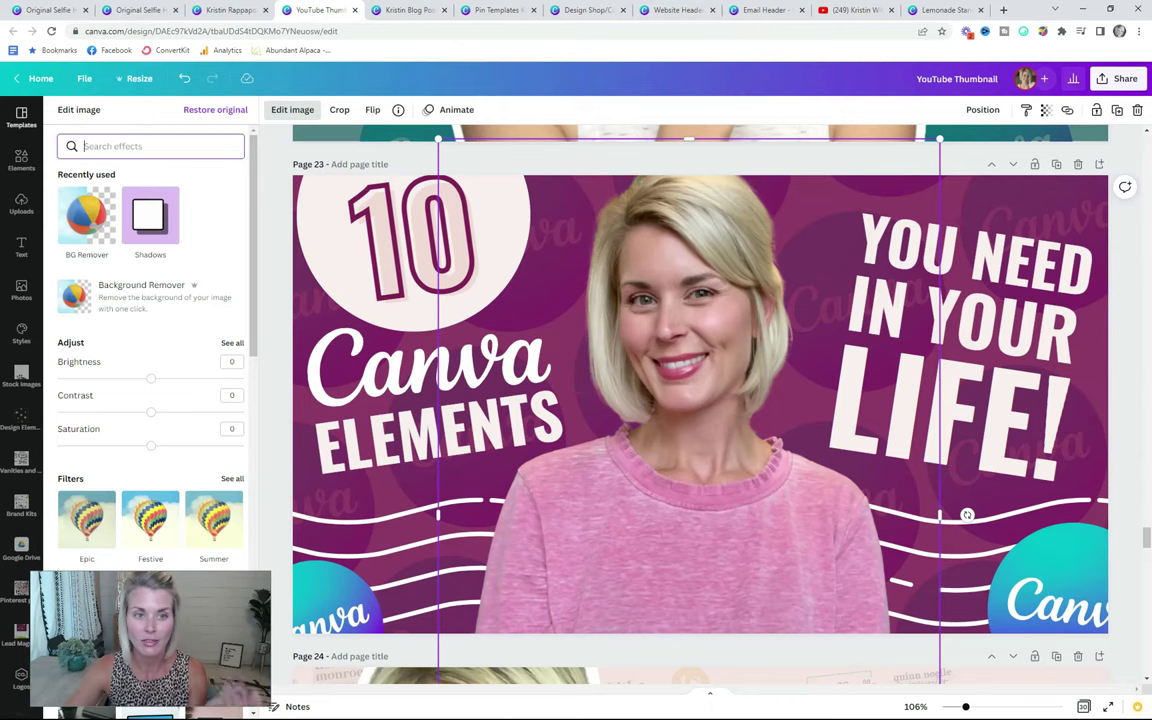
left_click(148, 200)
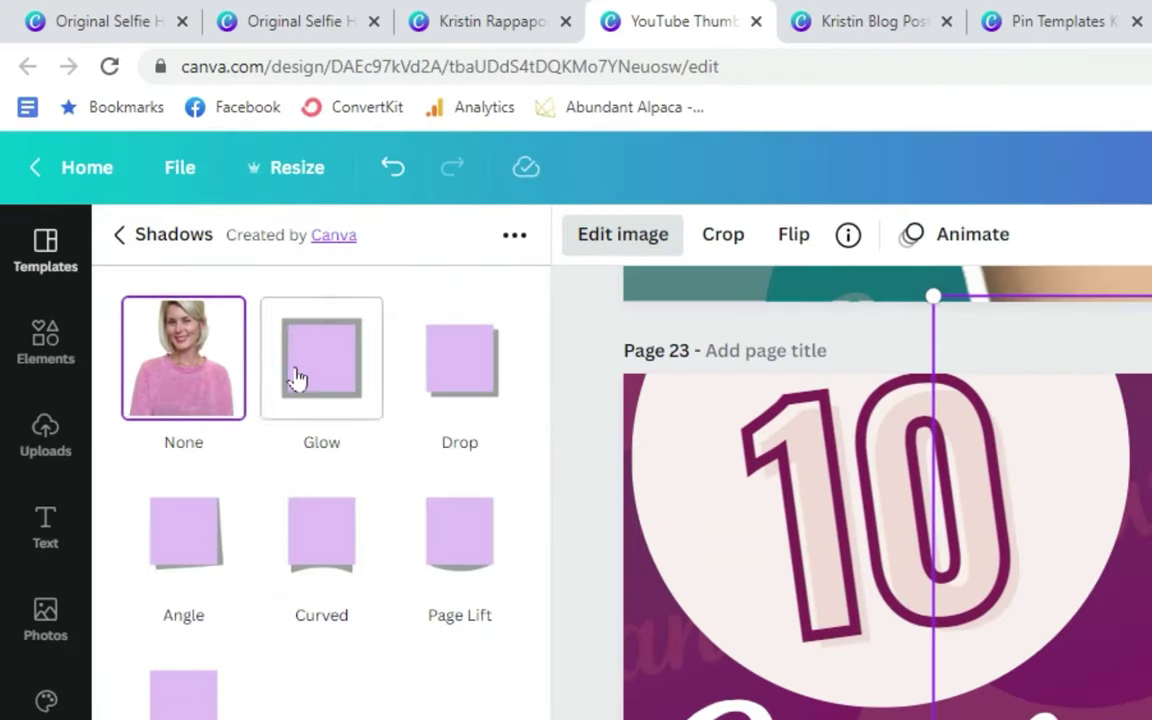
left_click(310, 374)
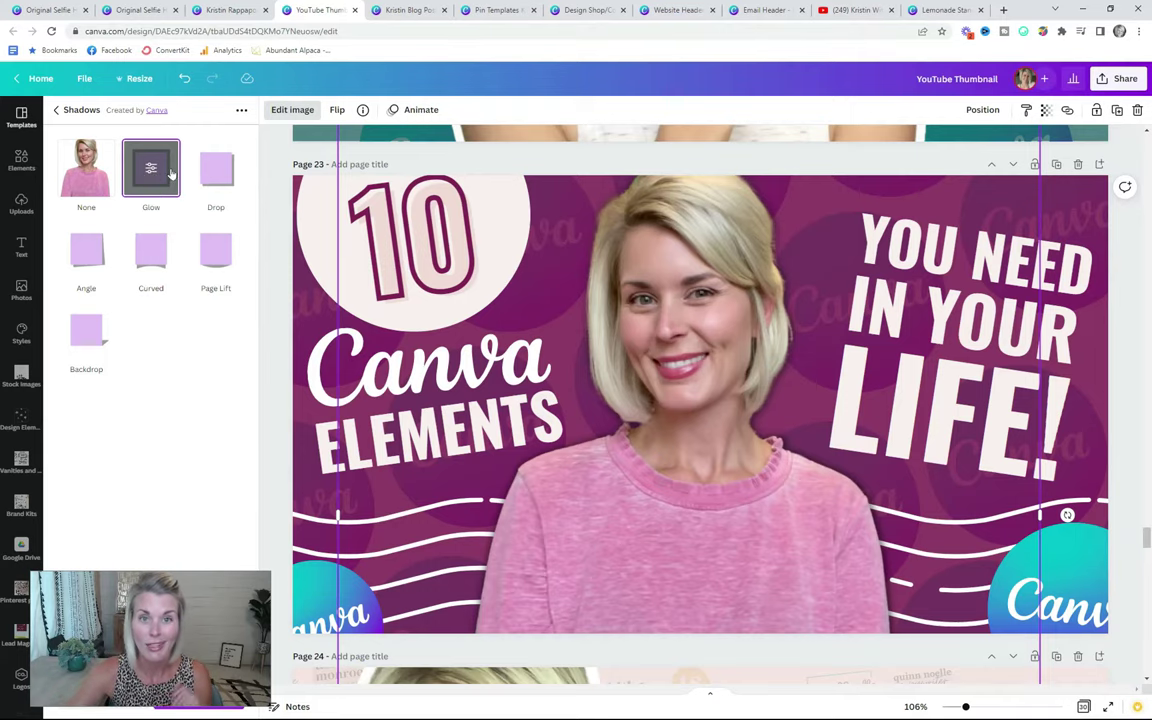
left_click(170, 172)
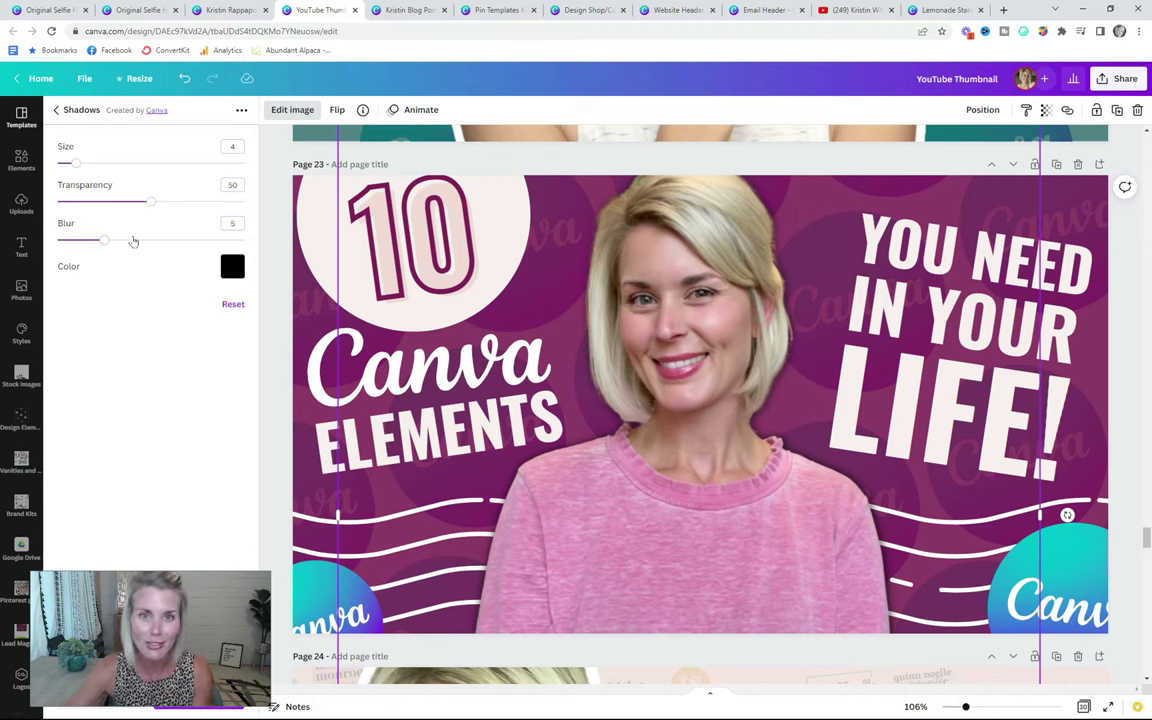
Set the glow to blur 0, transparency 100, size 12 and white for a solid outline
left_click_drag(102, 240, 58, 241)
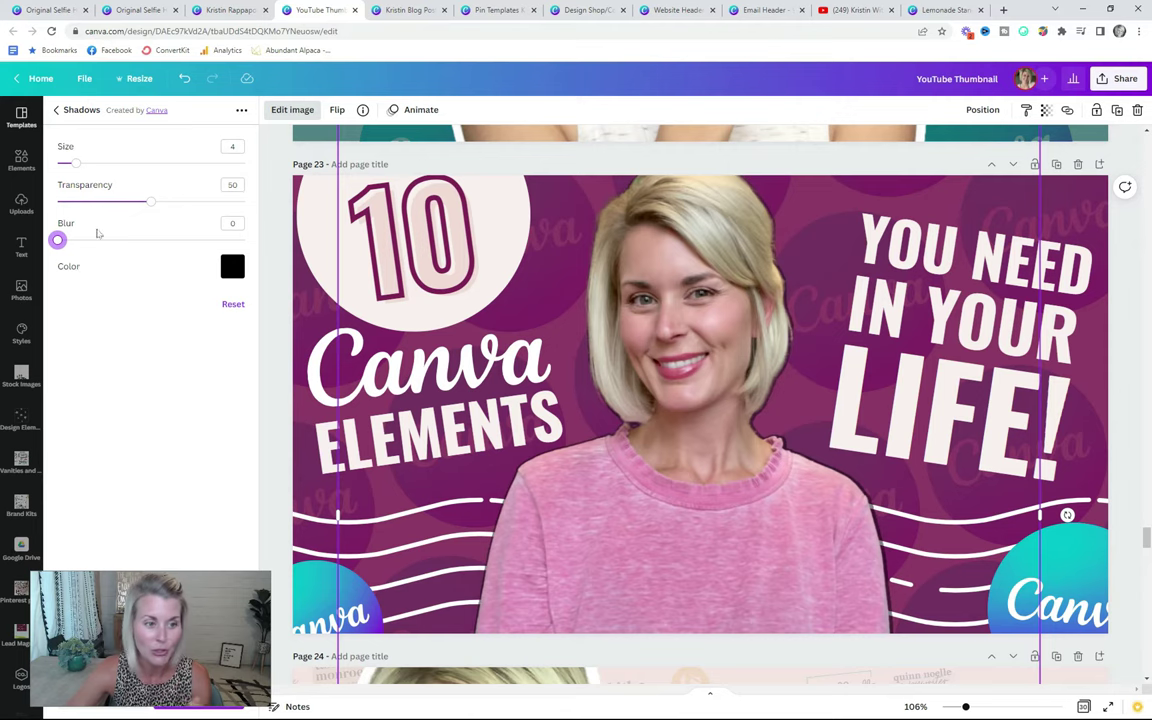
left_click_drag(150, 201, 259, 205)
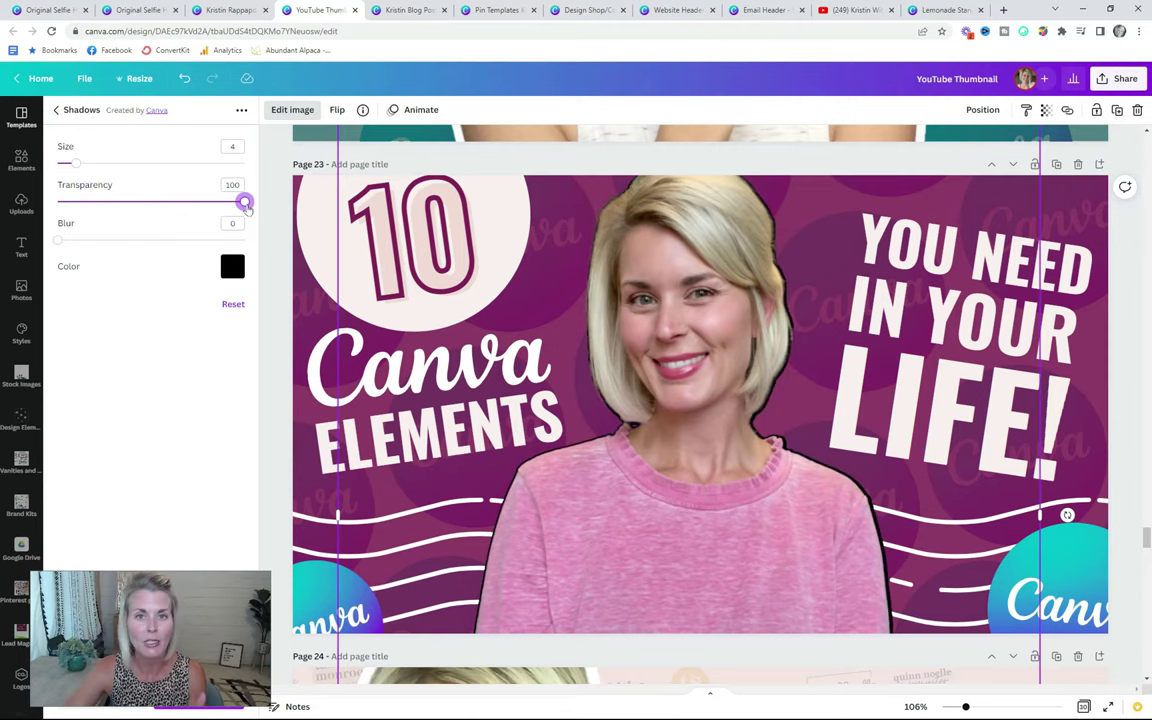
left_click_drag(76, 166, 113, 163)
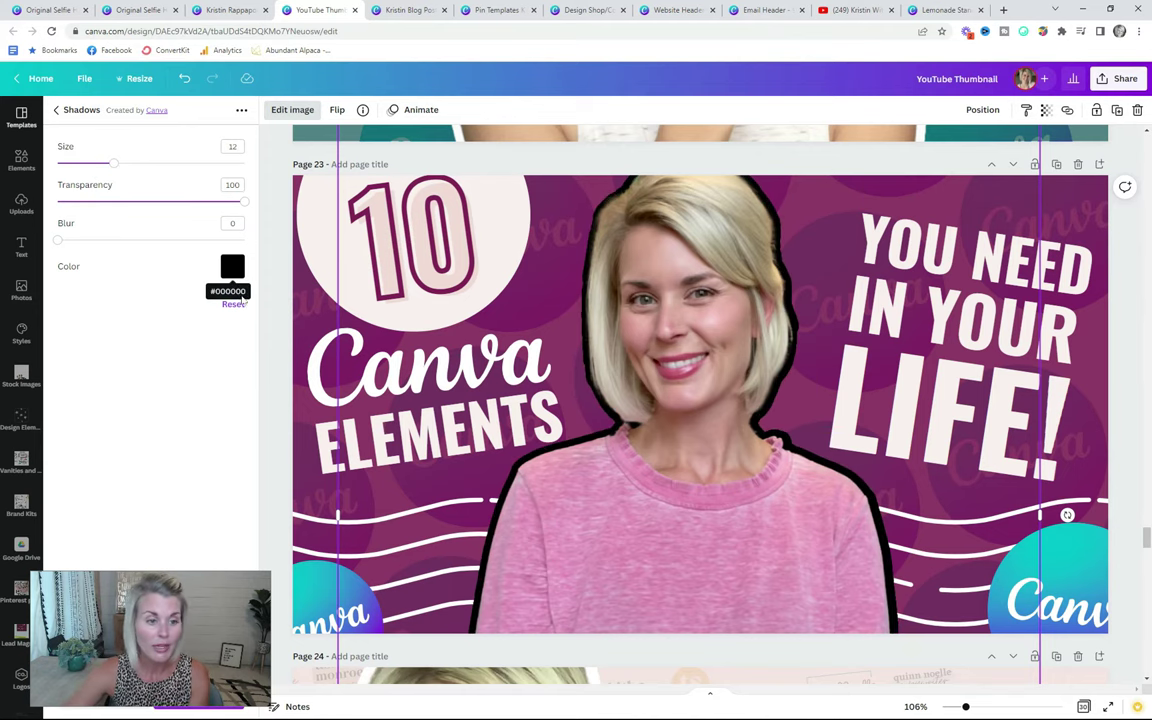
left_click(232, 266)
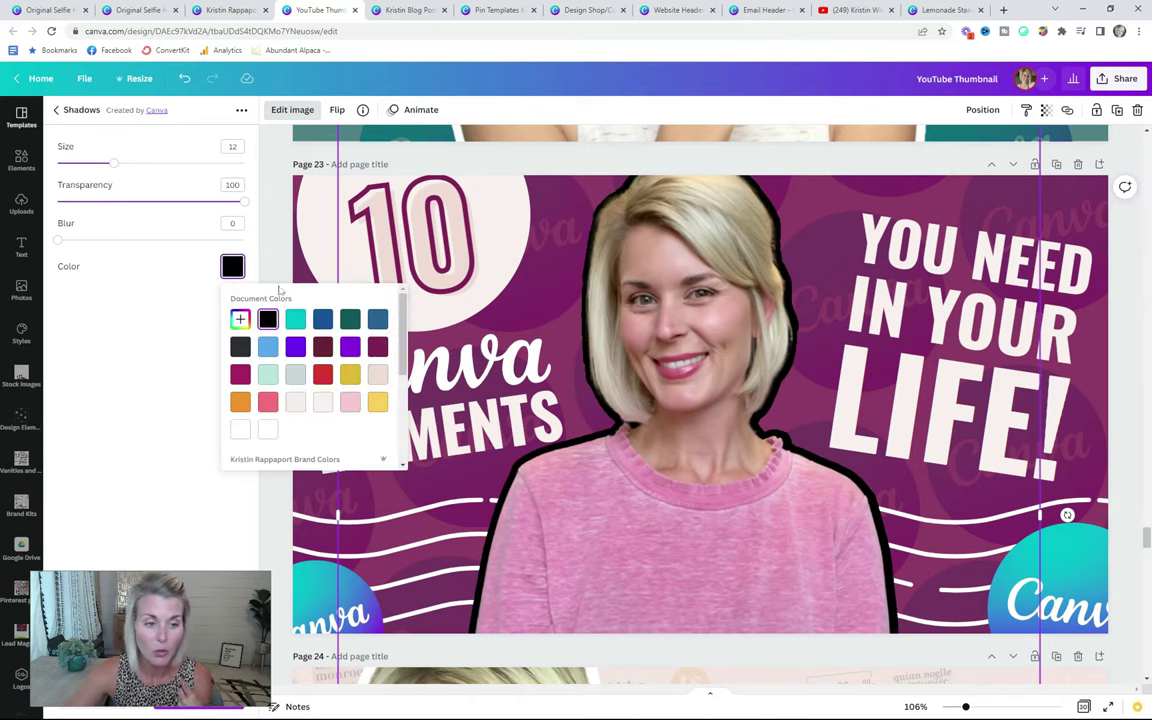
scroll(295, 346, "down", 2)
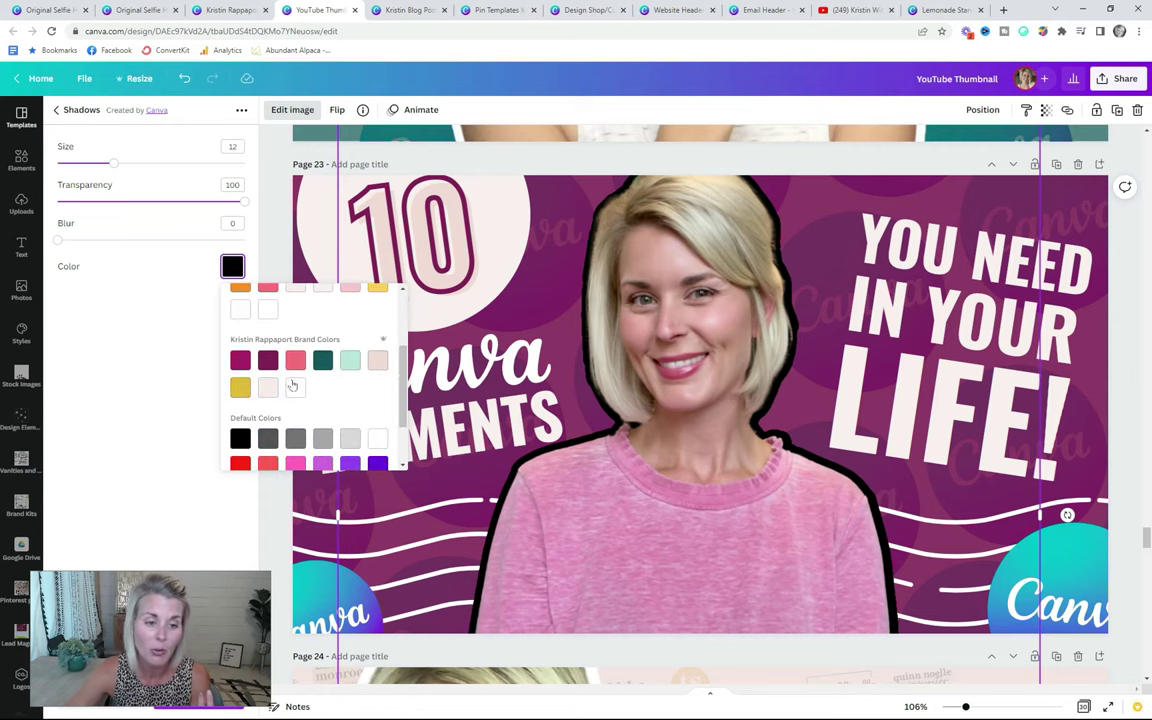
left_click(268, 311)
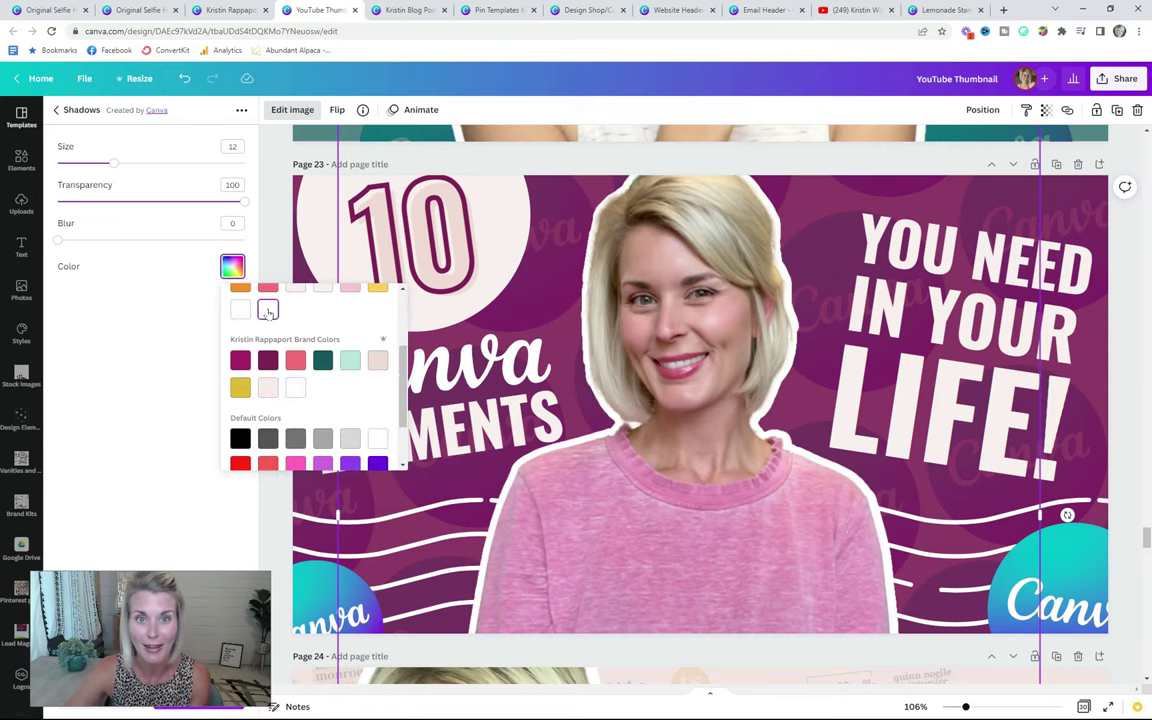
left_click(283, 411)
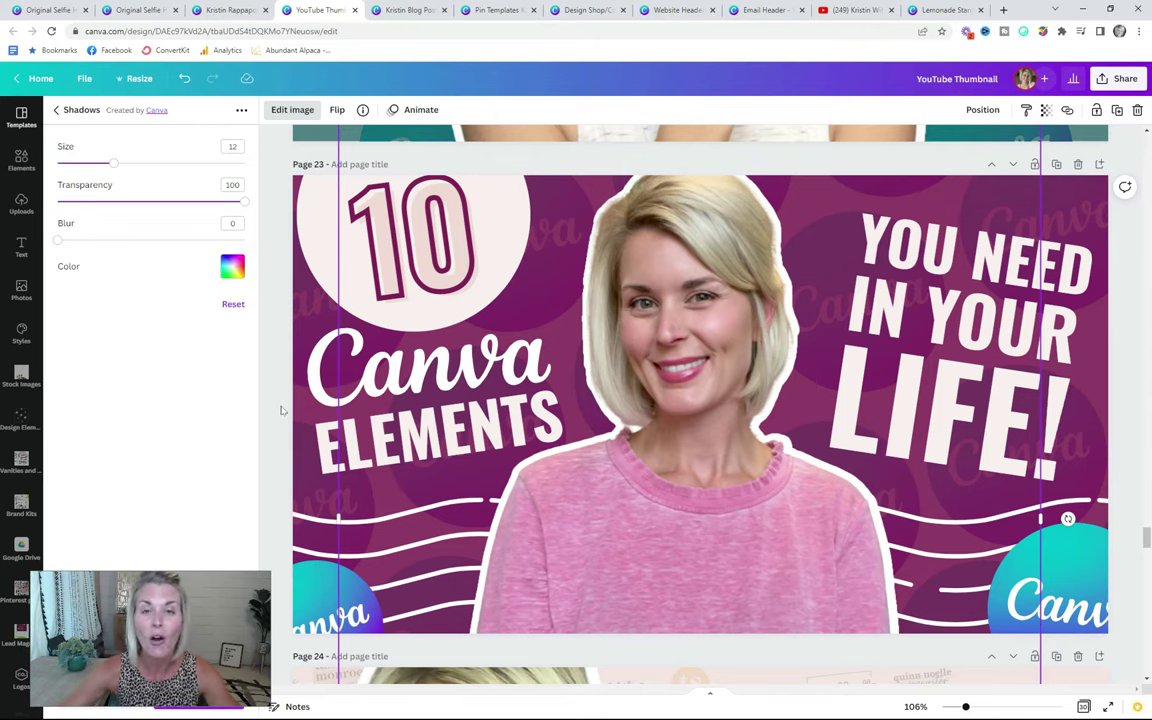
key("ctrl+alt+g")
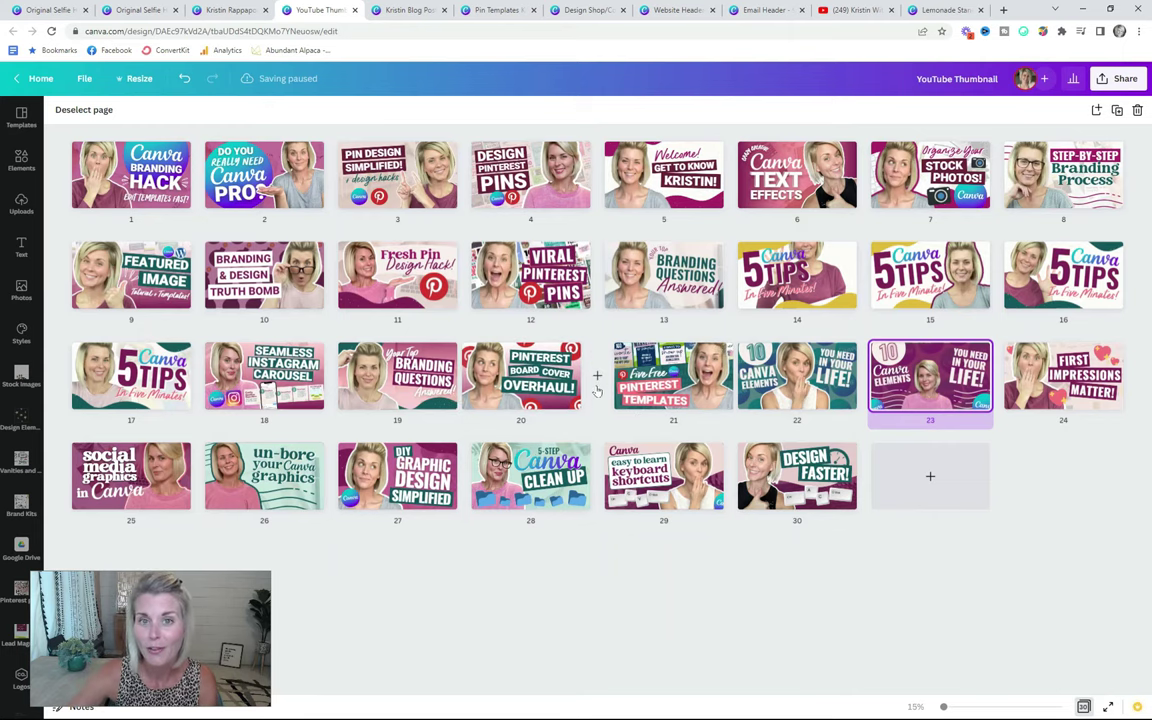
Browse the blog graphics, Pin Templates and Design Shop designs up to the Summer Sale example
key("ctrl+Tab")
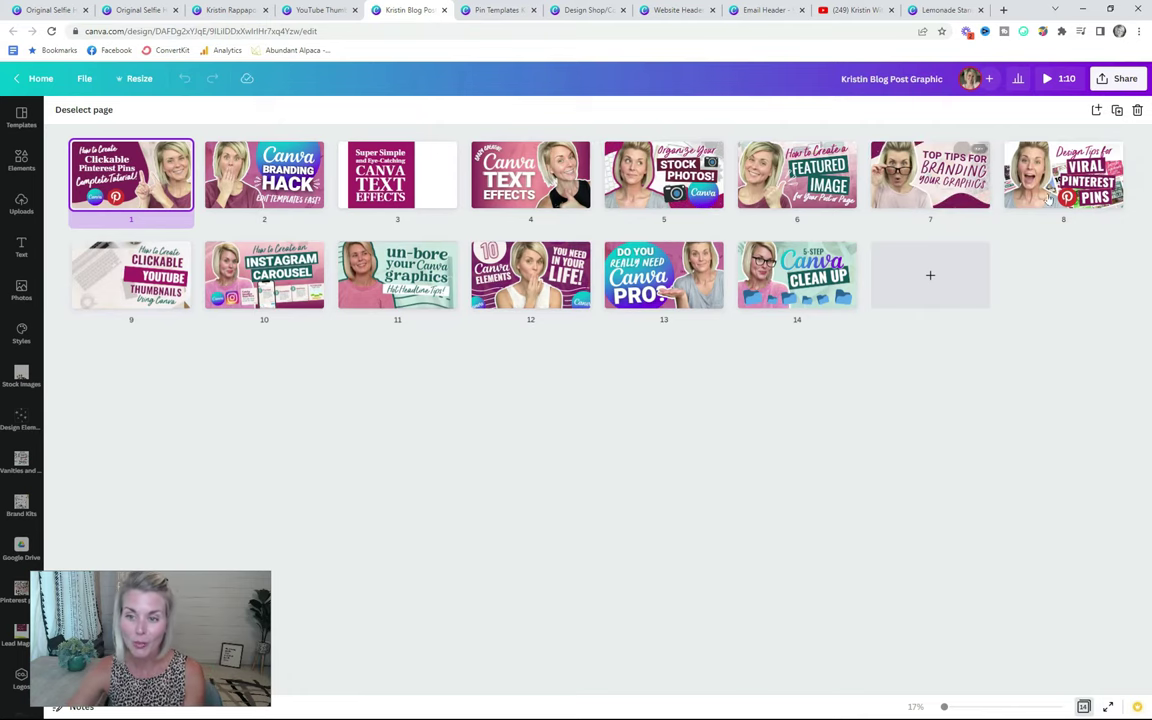
key("ctrl+Tab")
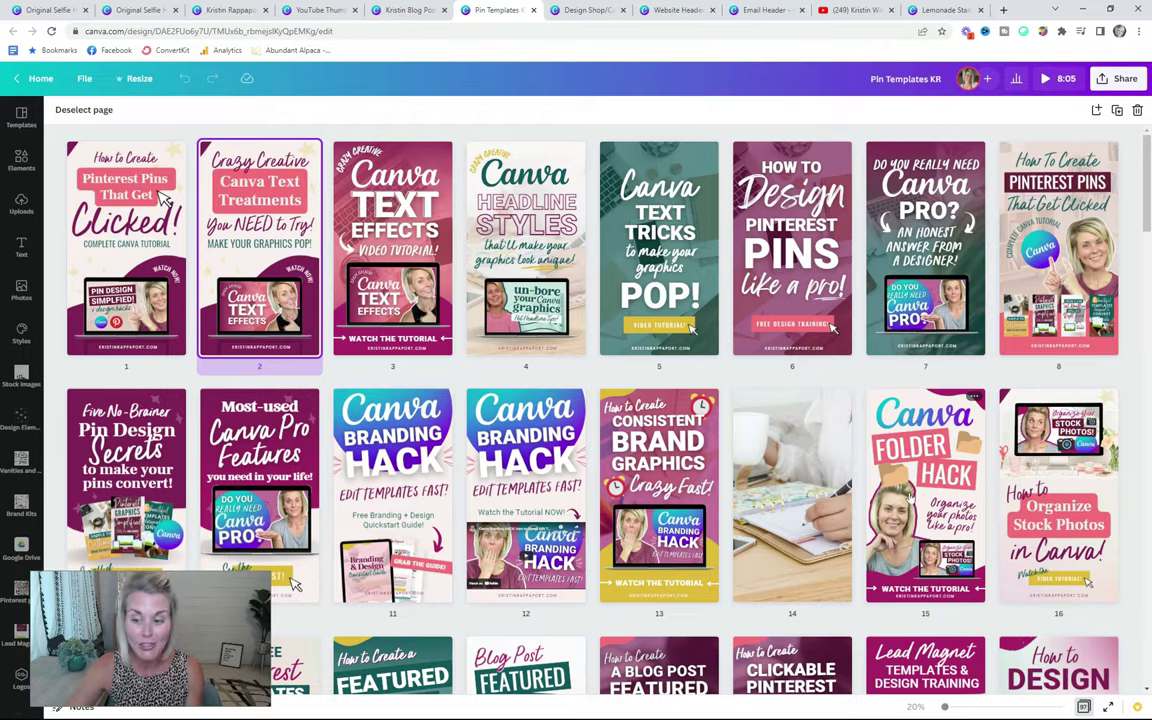
double_click(908, 496)
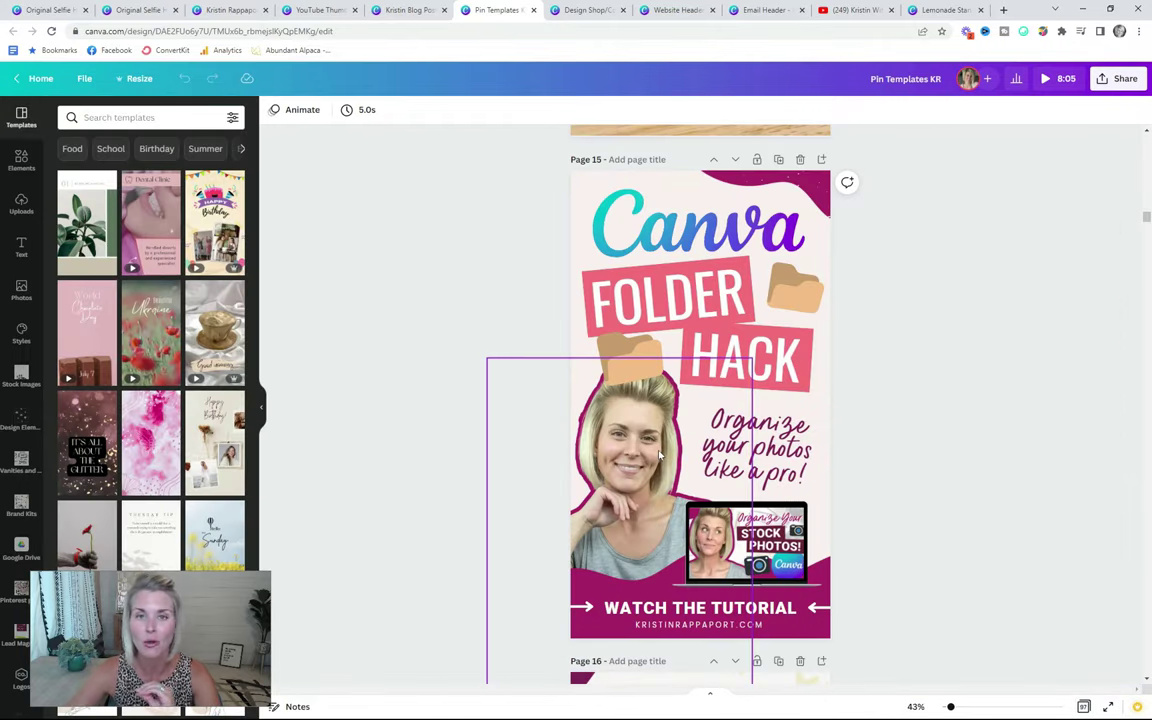
key("ctrl+Tab")
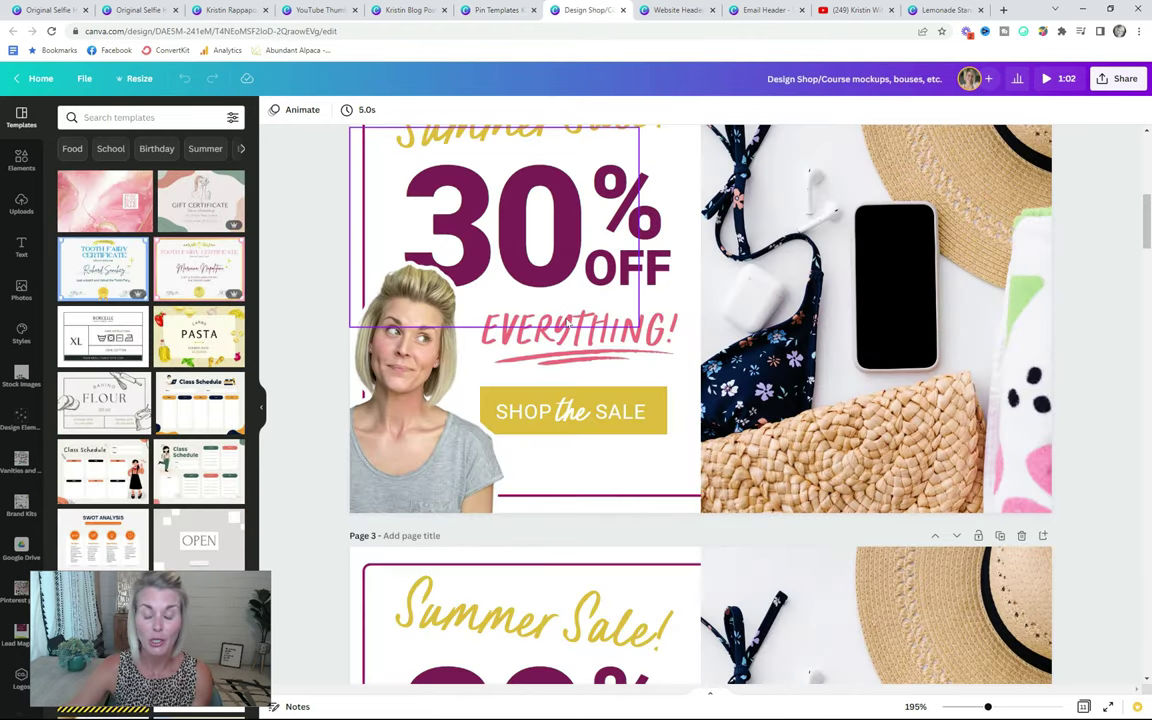
scroll(560, 310, "down", 4)
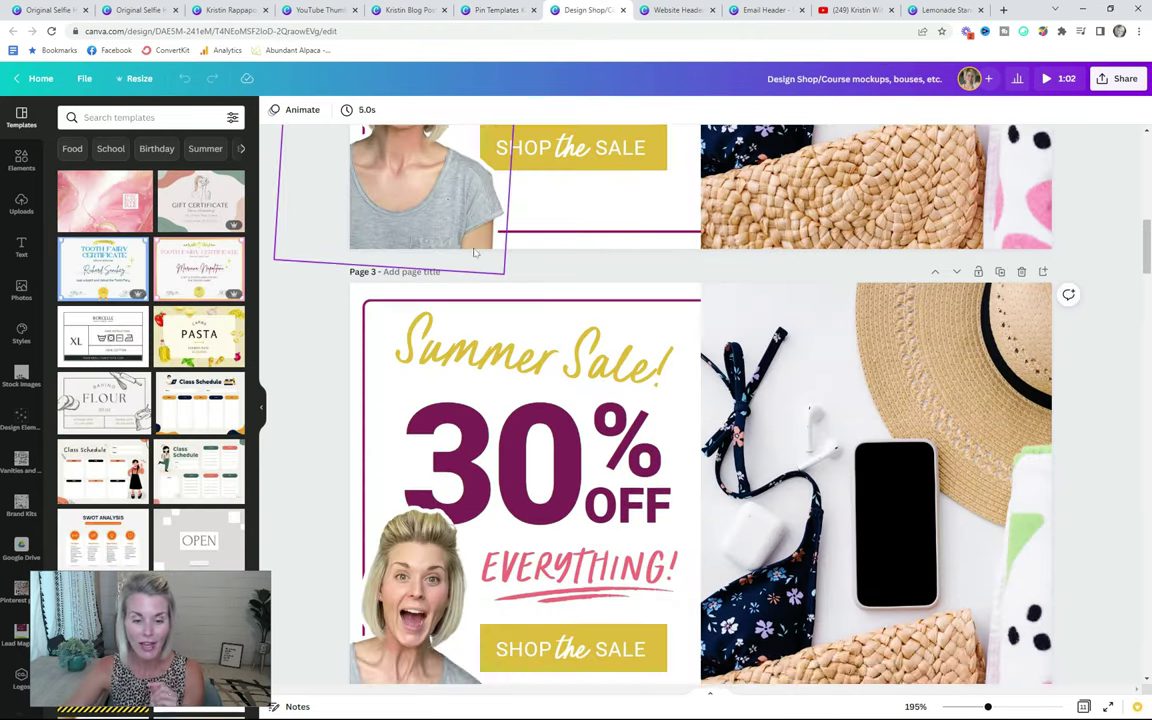
scroll(475, 253, "down", 3)
scroll(535, 385, "up", 2)
scroll(535, 385, "up", 5)
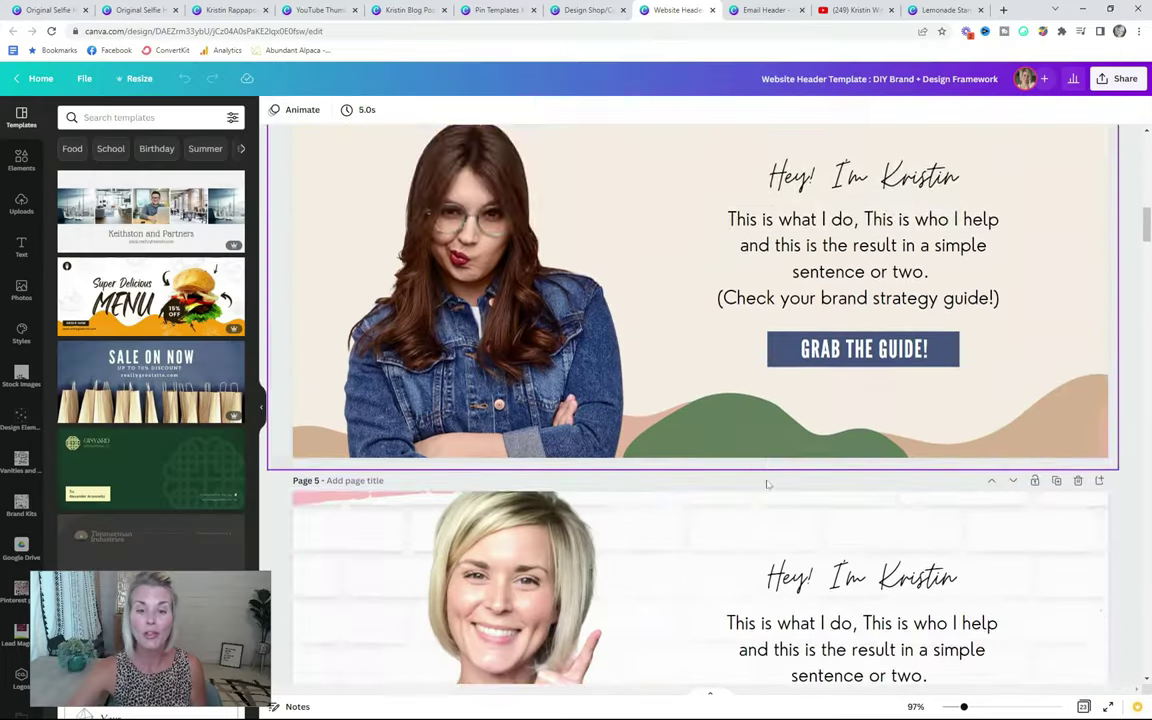
Scroll through the Website Header pages to review their cutout portraits
scroll(670, 452, "down", 2)
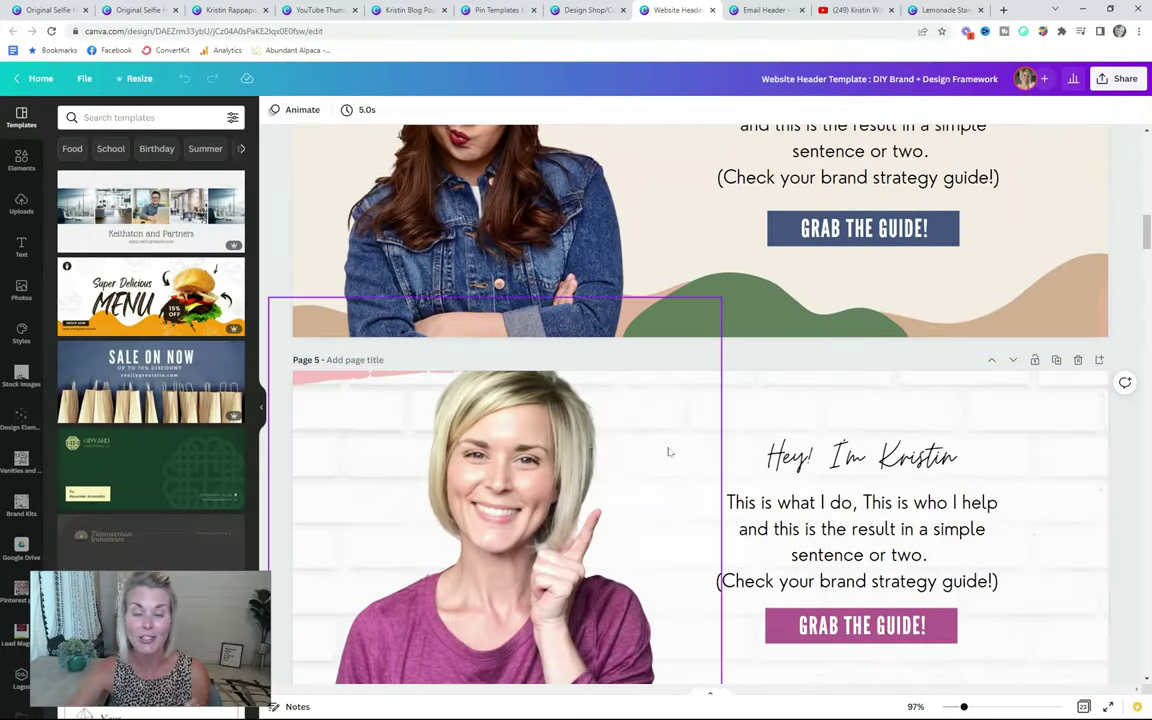
scroll(666, 427, "down", 2)
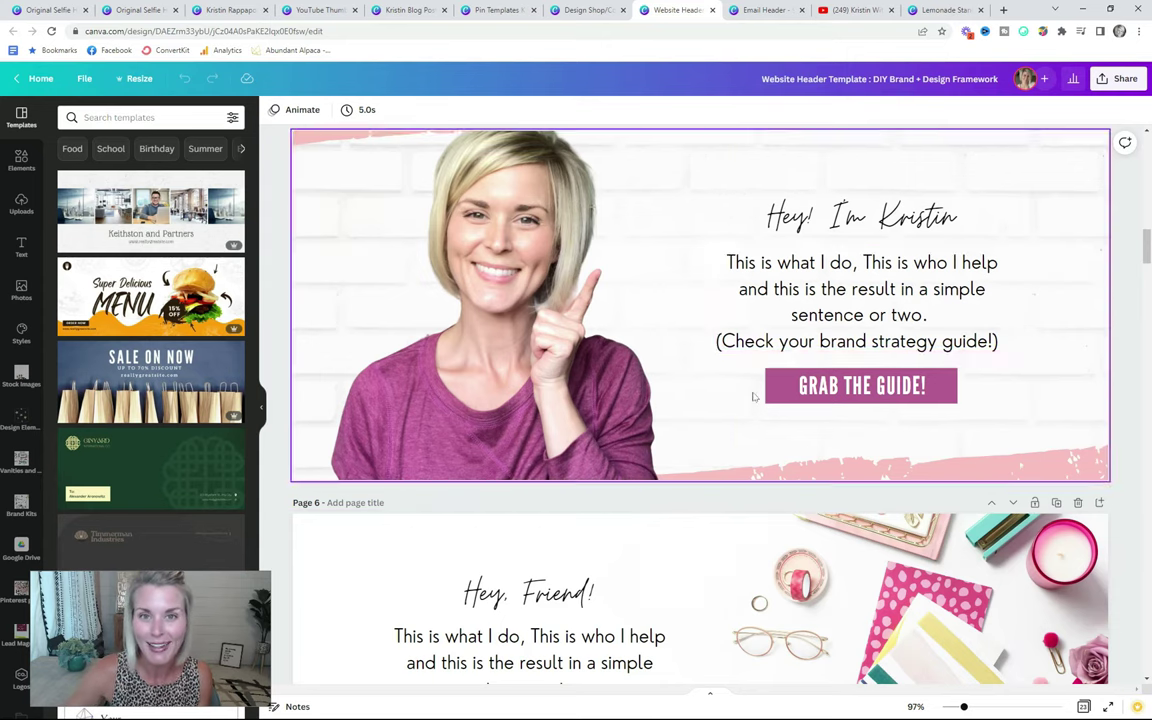
scroll(800, 415, "down", 5)
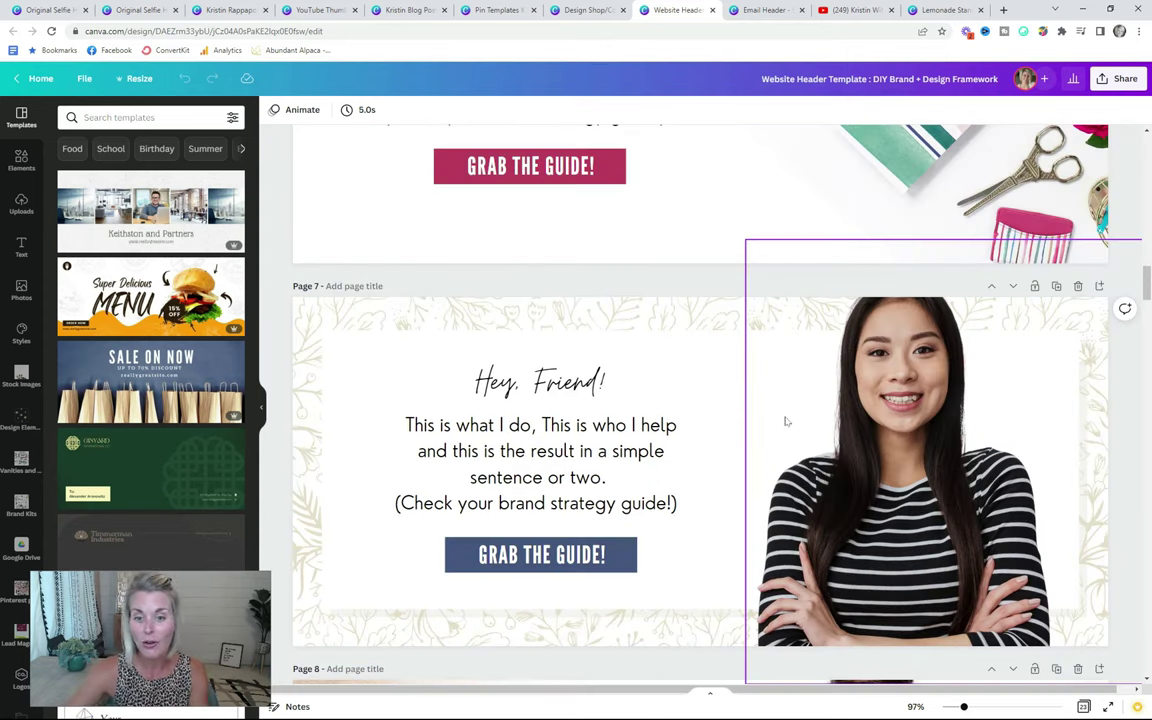
scroll(787, 421, "down", 3)
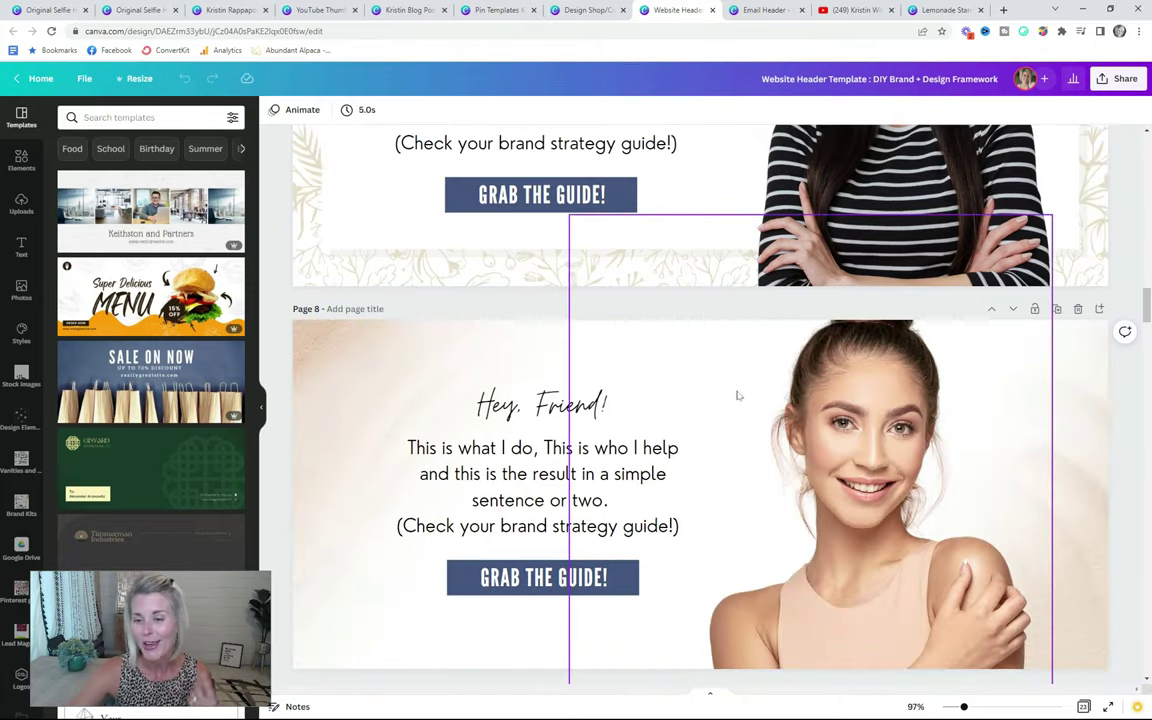
scroll(812, 480, "down", 9)
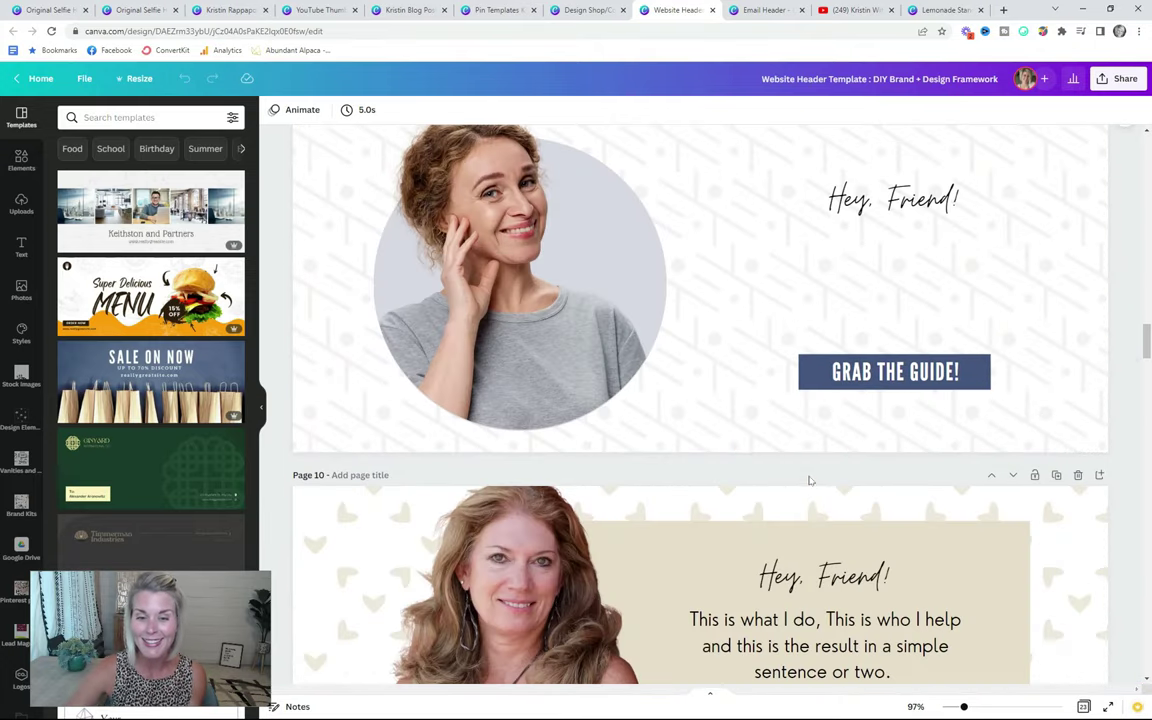
scroll(798, 469, "down", 1)
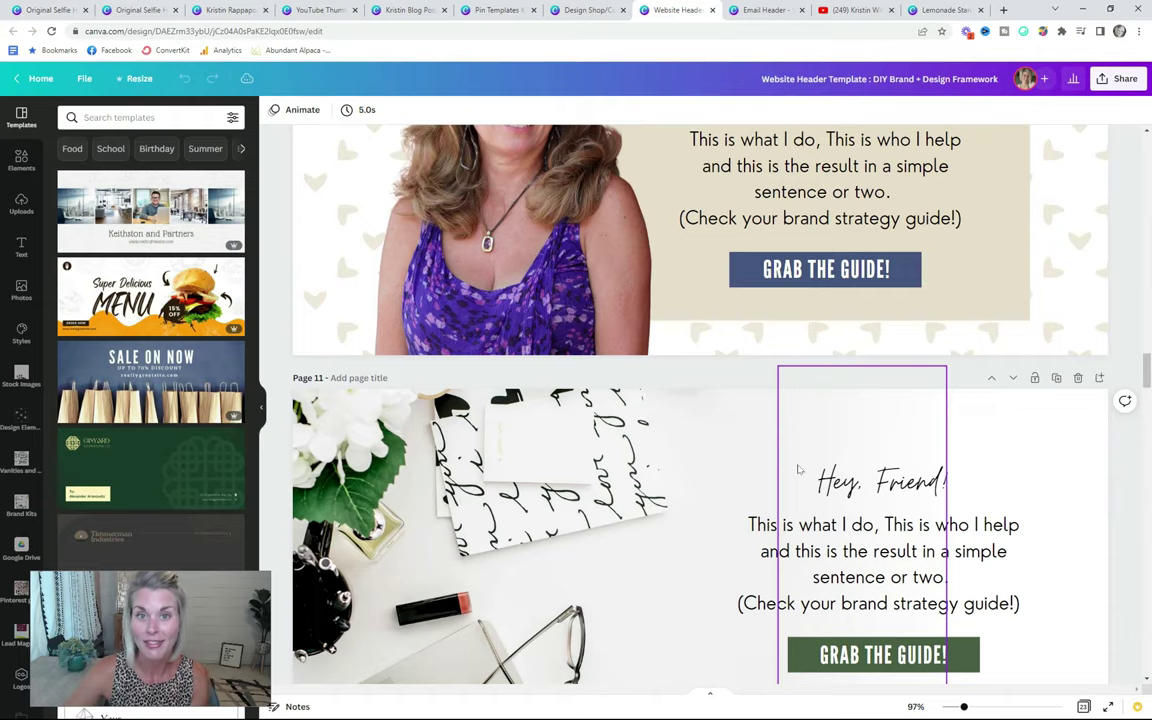
Nudge the glasses slightly lower on the Email Header face, then move to the YouTube channel
key("ctrl+Tab")
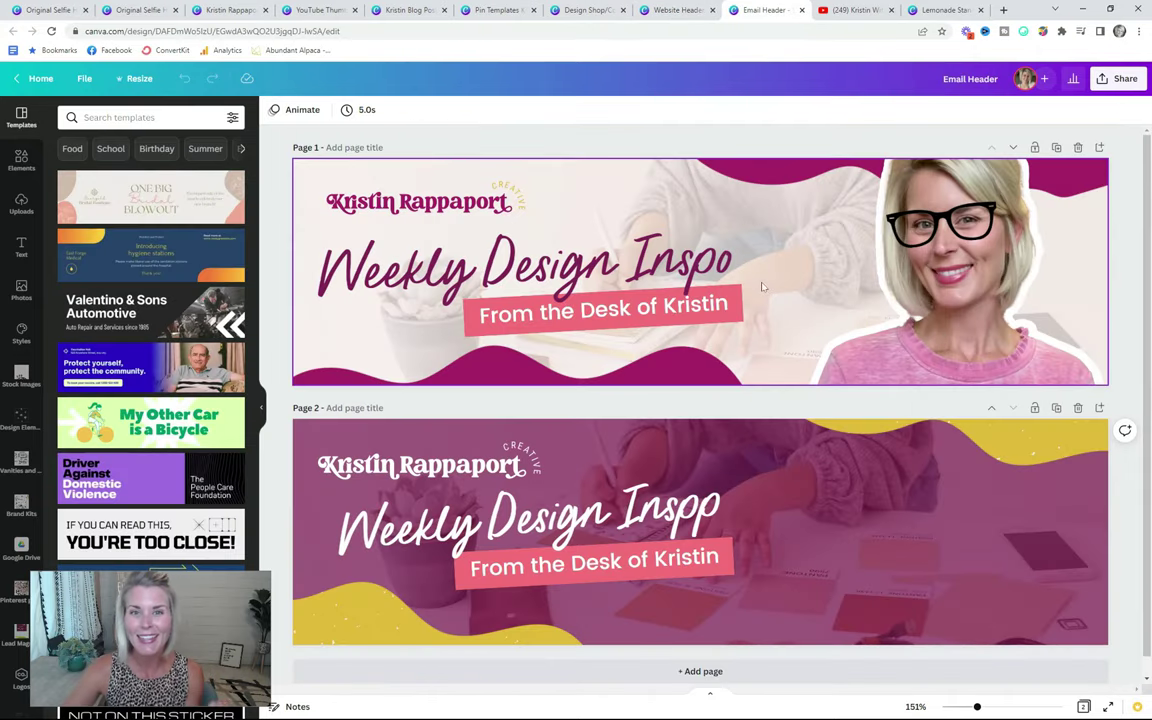
mouse_move(945, 220)
left_mouse_down()
mouse_move(927, 228)
mouse_move(958, 228)
left_mouse_up()
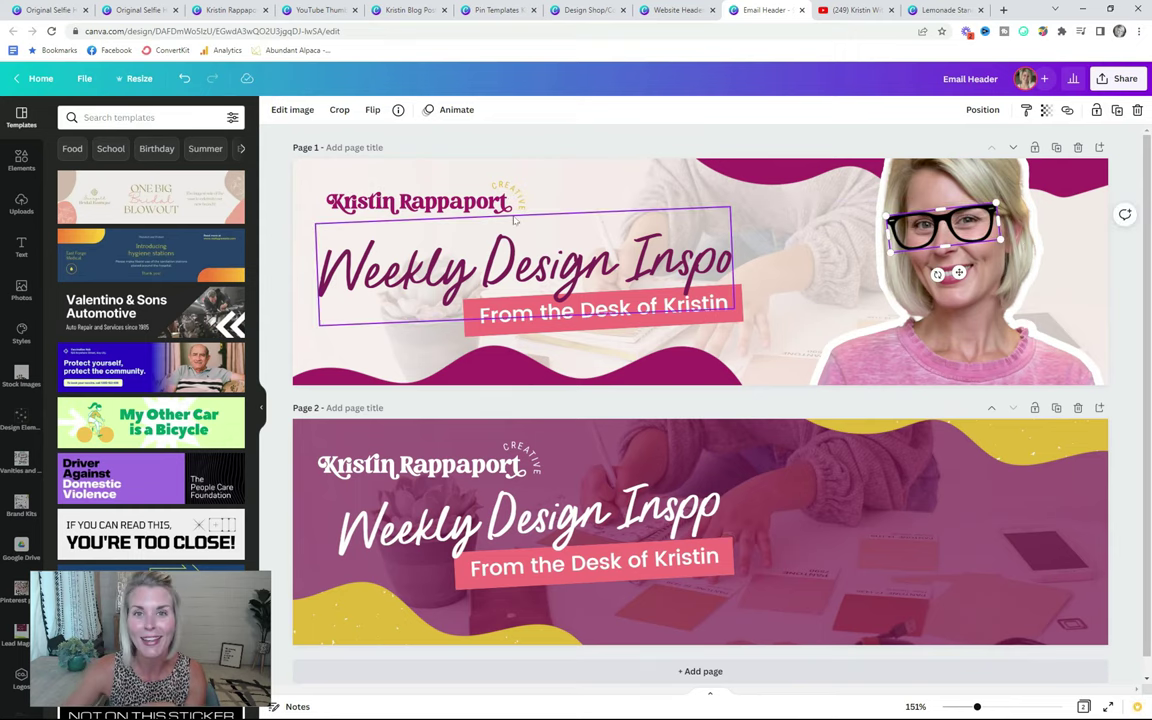
key("ctrl+Tab")
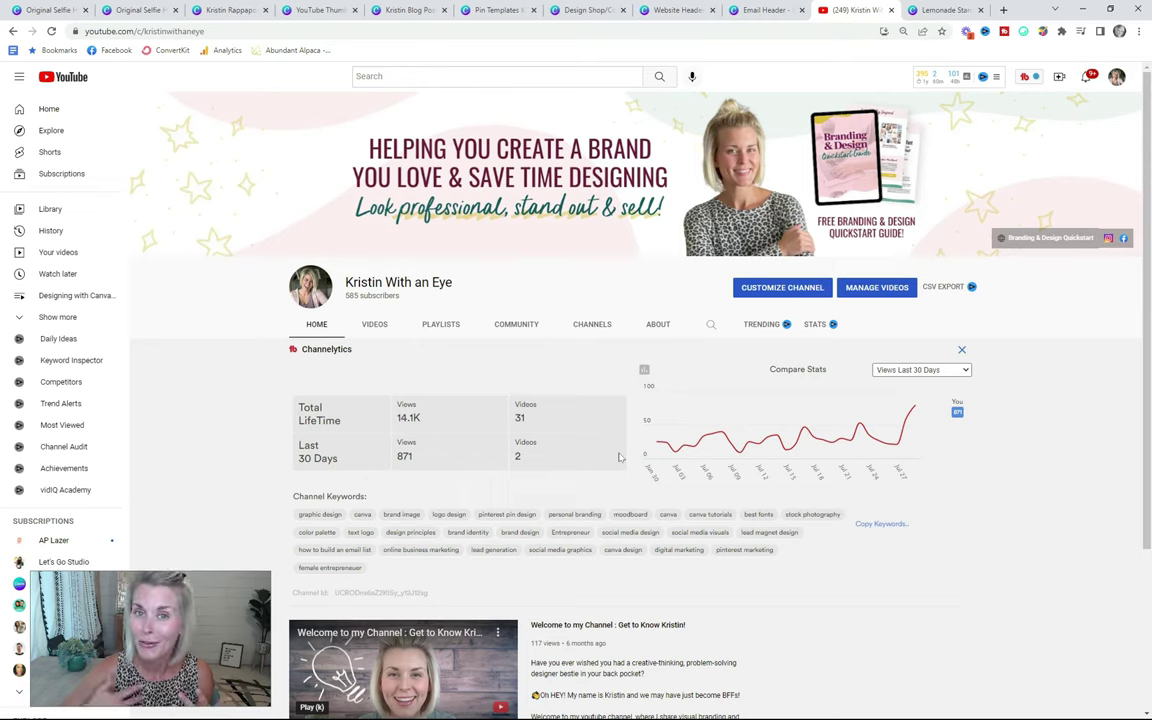
Bring up the Lemonade Stand flyer design at its first page
key("ctrl+Tab")
scroll(773, 259, "up", 3)
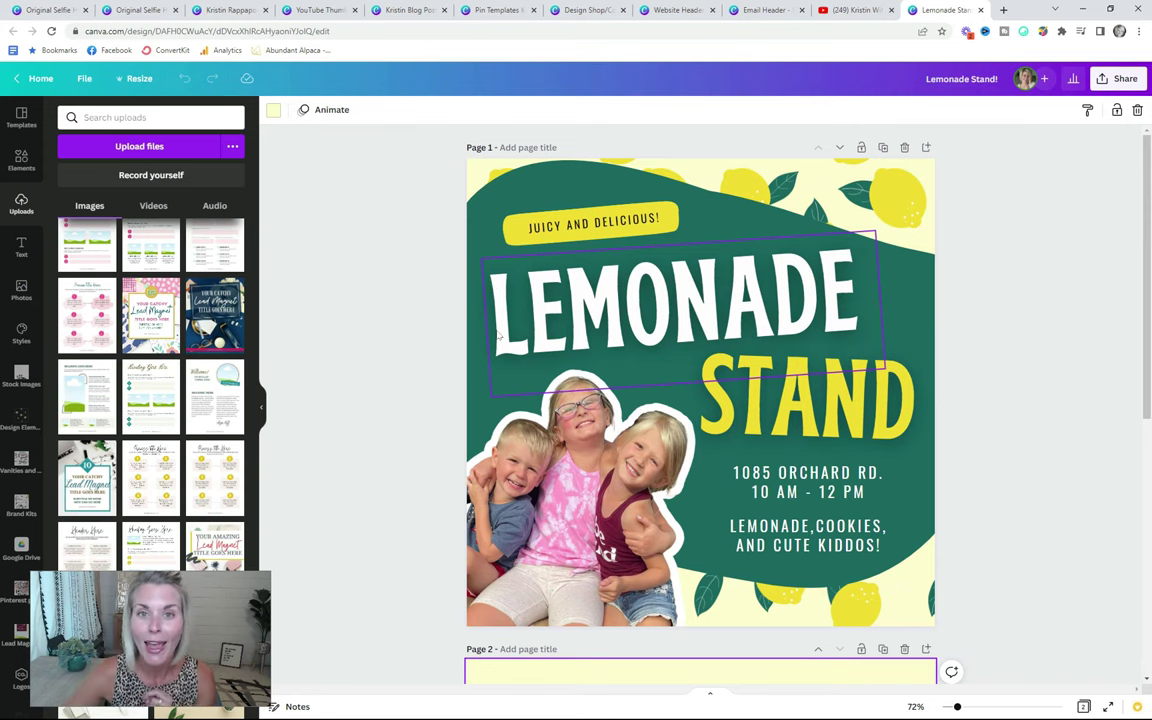
Replace the Page 2 kids cutout with the original kids photo, enlarged and trimmed at both sides
scroll(600, 350, "down", 5)
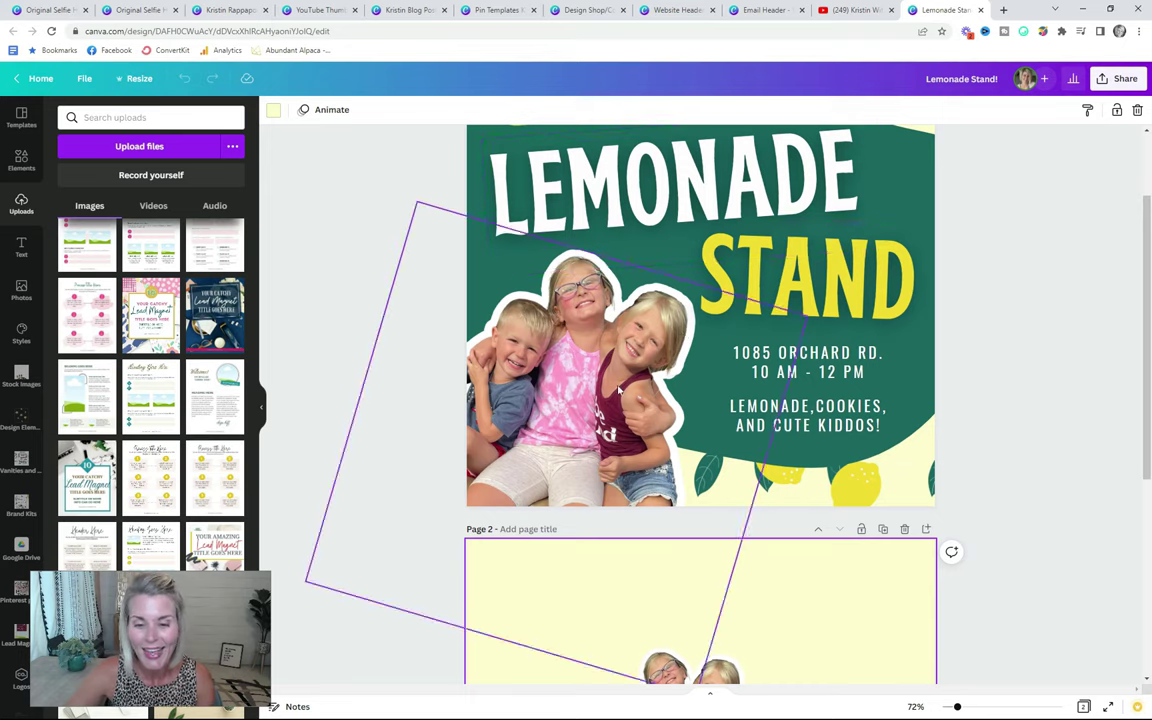
left_click(675, 388)
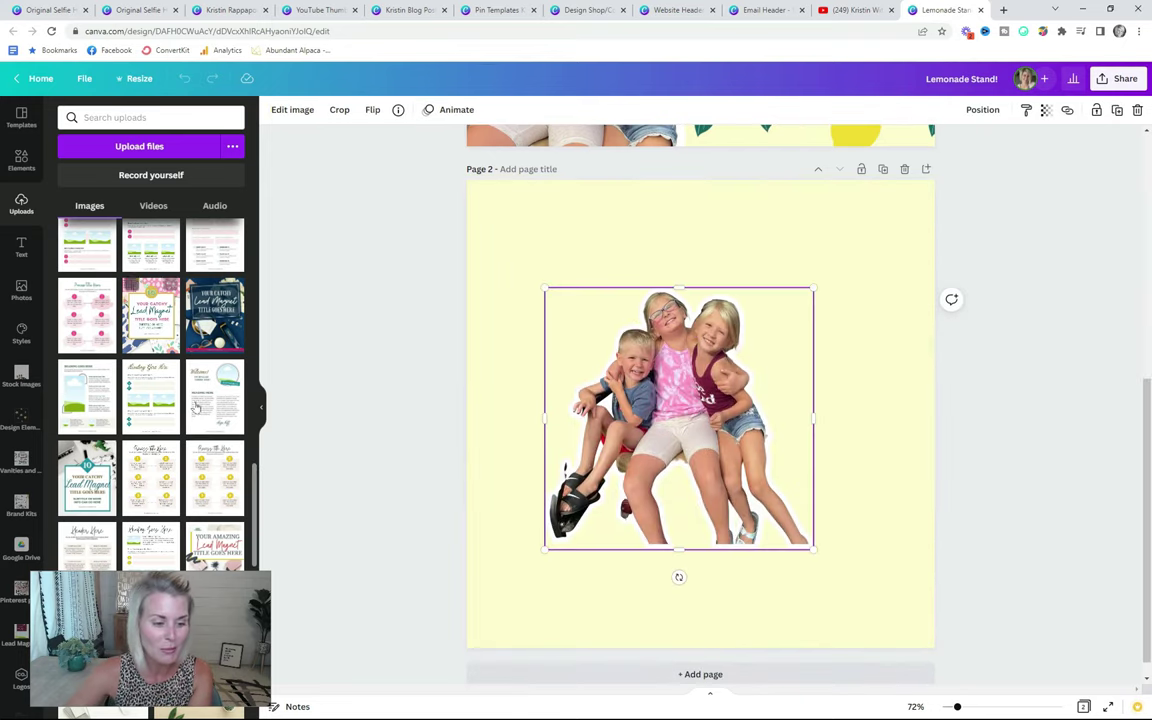
key("Delete")
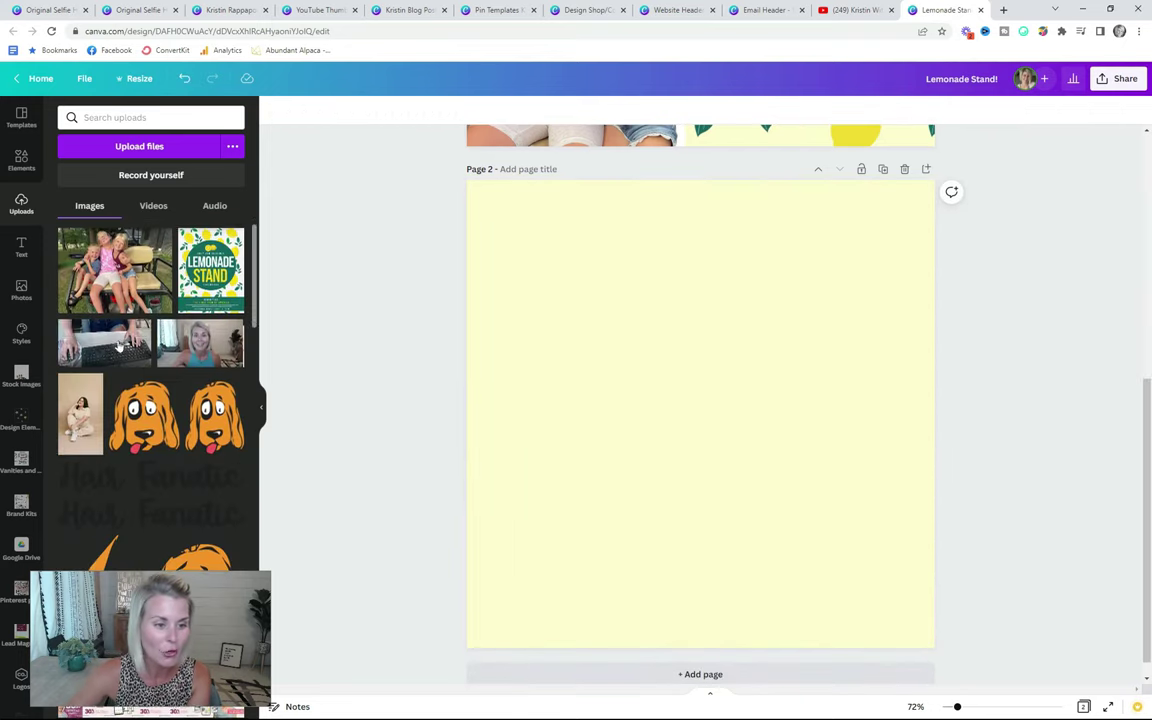
left_click(116, 270)
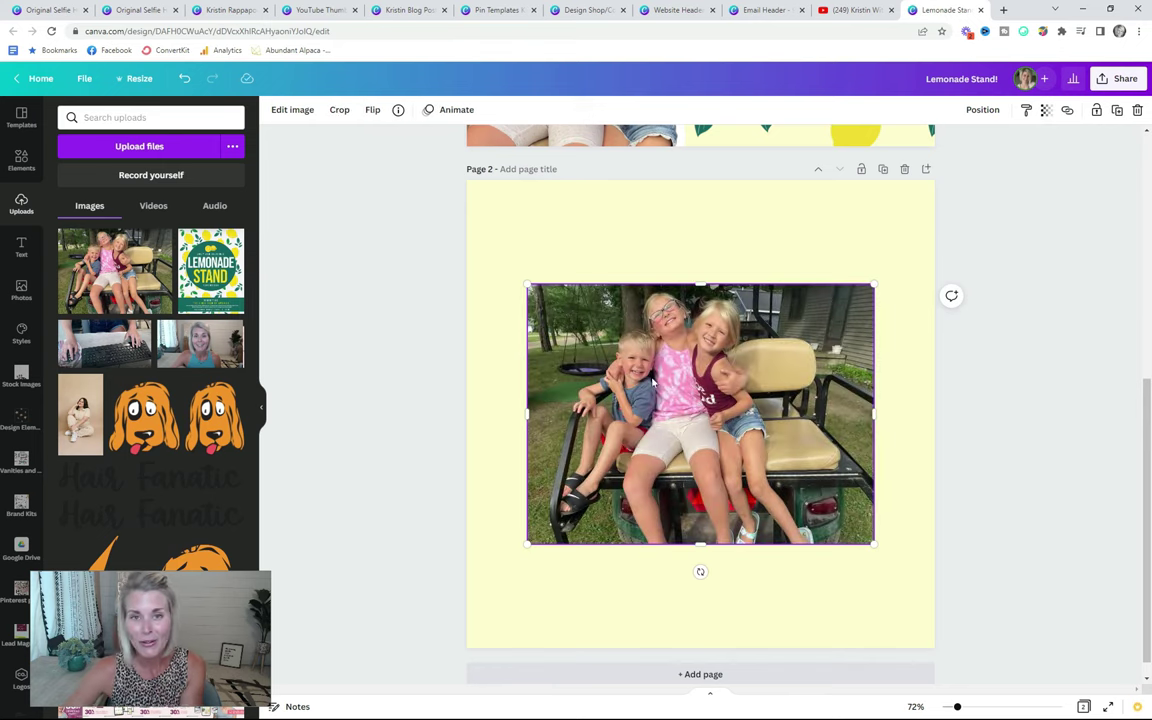
left_click_drag(530, 545, 361, 668)
left_click_drag(838, 458, 841, 414)
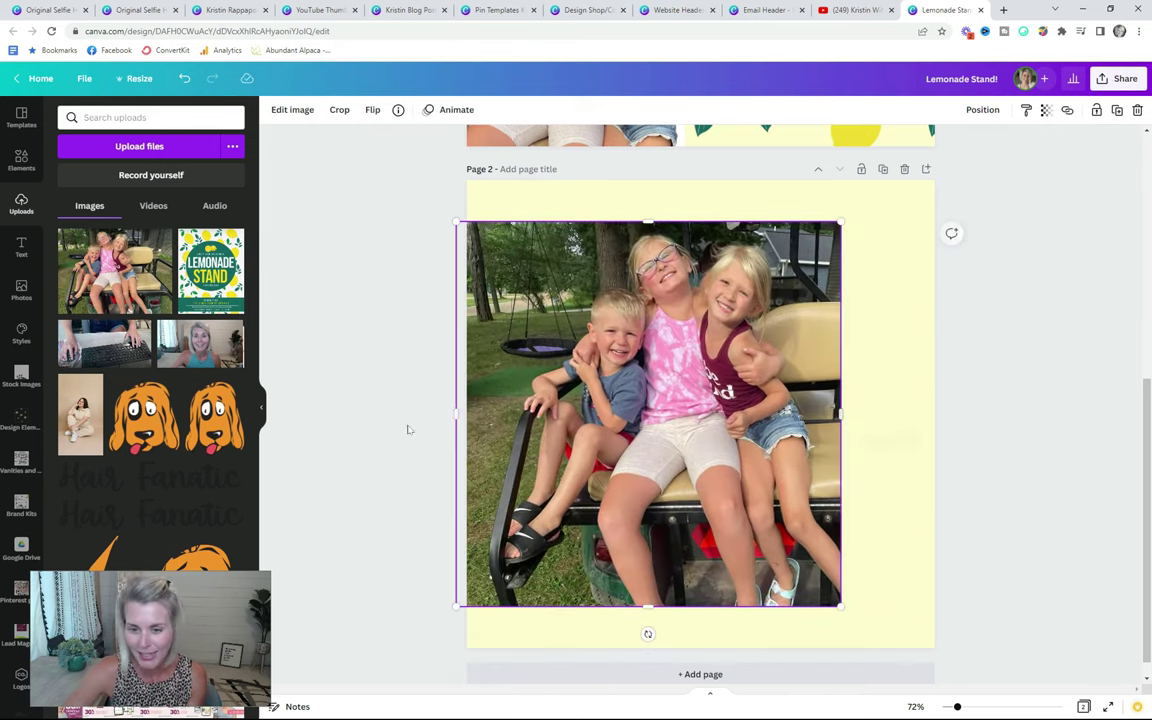
left_click_drag(461, 410, 492, 410)
left_click(290, 110)
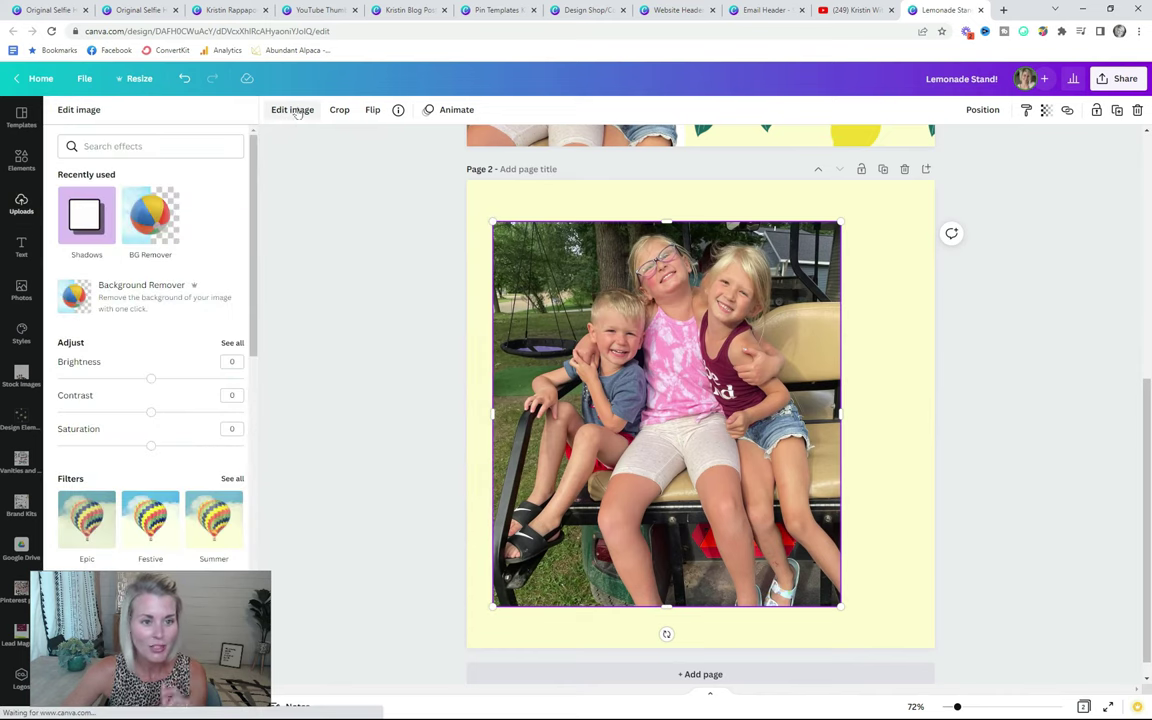
Remove the kids photo's background, crop its bottom edge upward, and touch up with a size-9 eraser
left_click(159, 214)
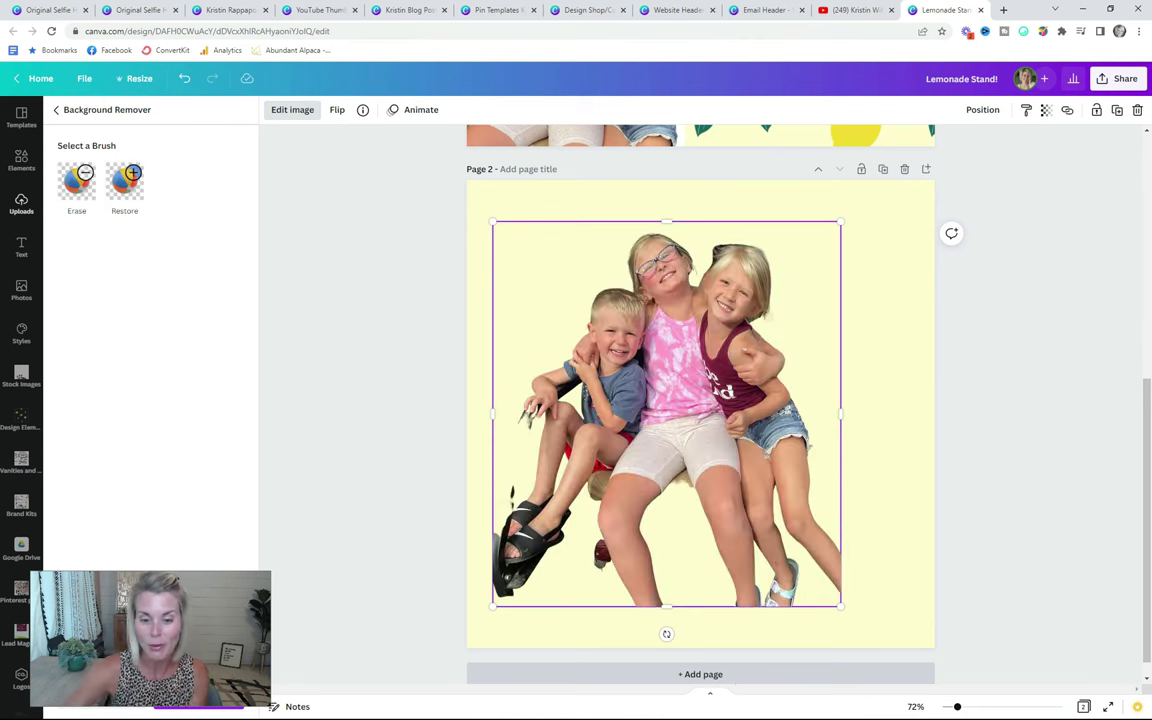
left_click_drag(666, 607, 667, 486)
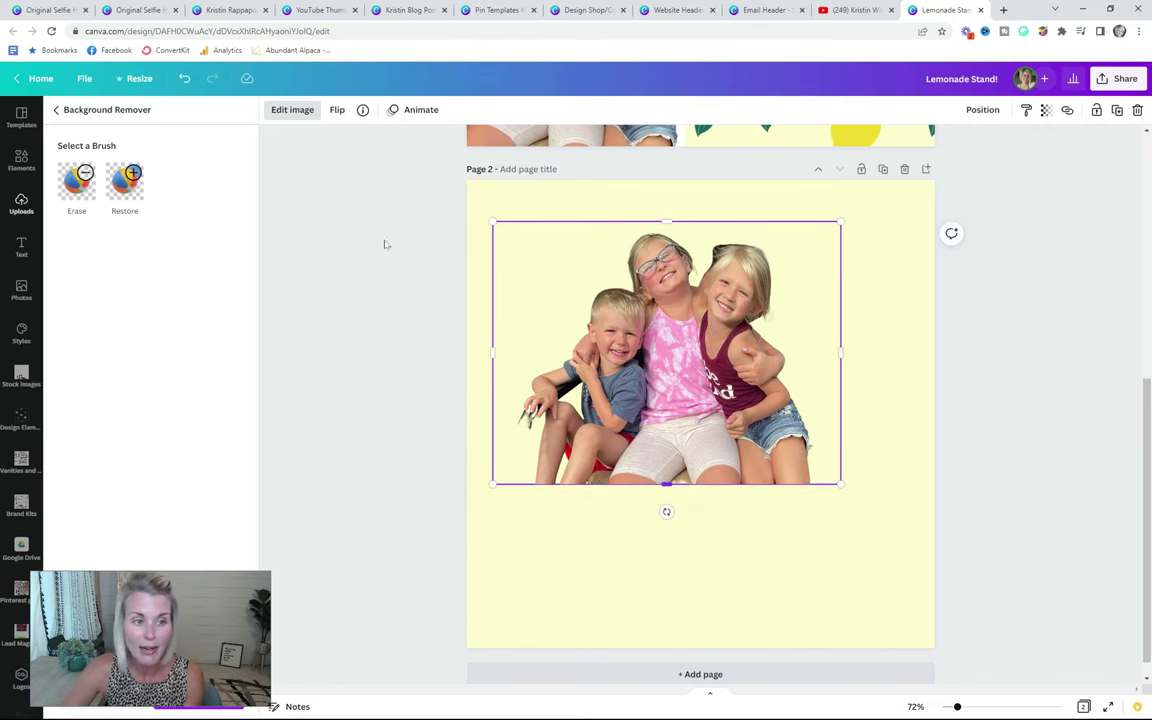
left_click(76, 180)
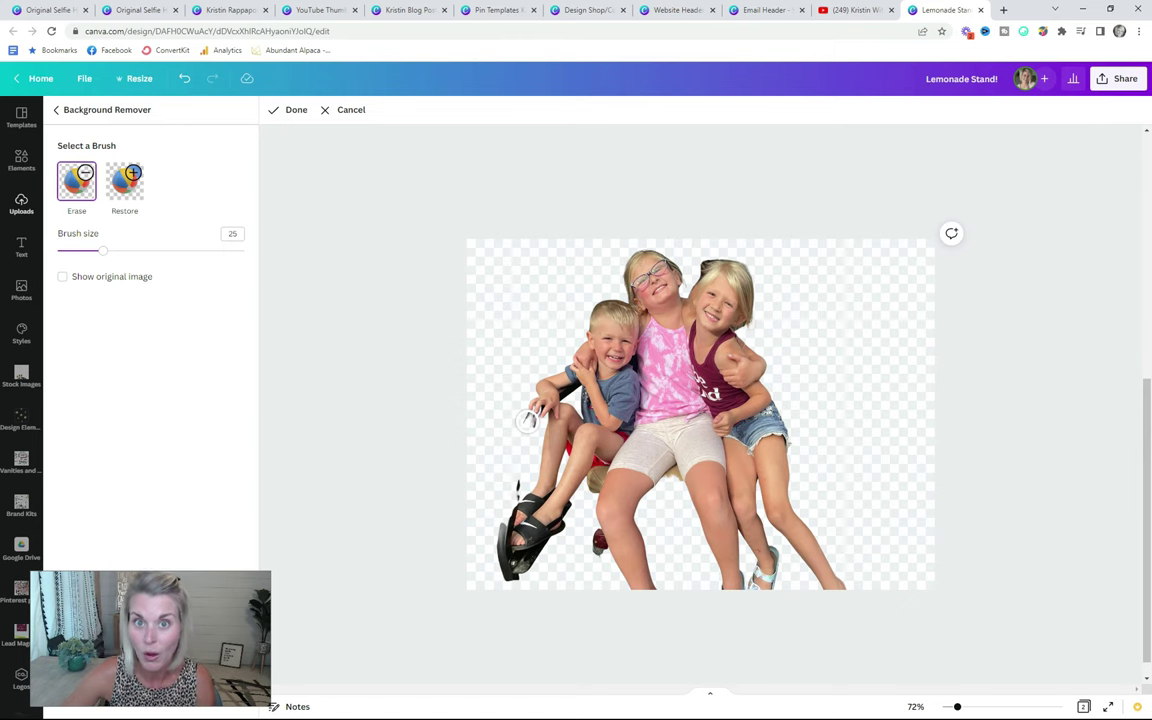
left_click(72, 250)
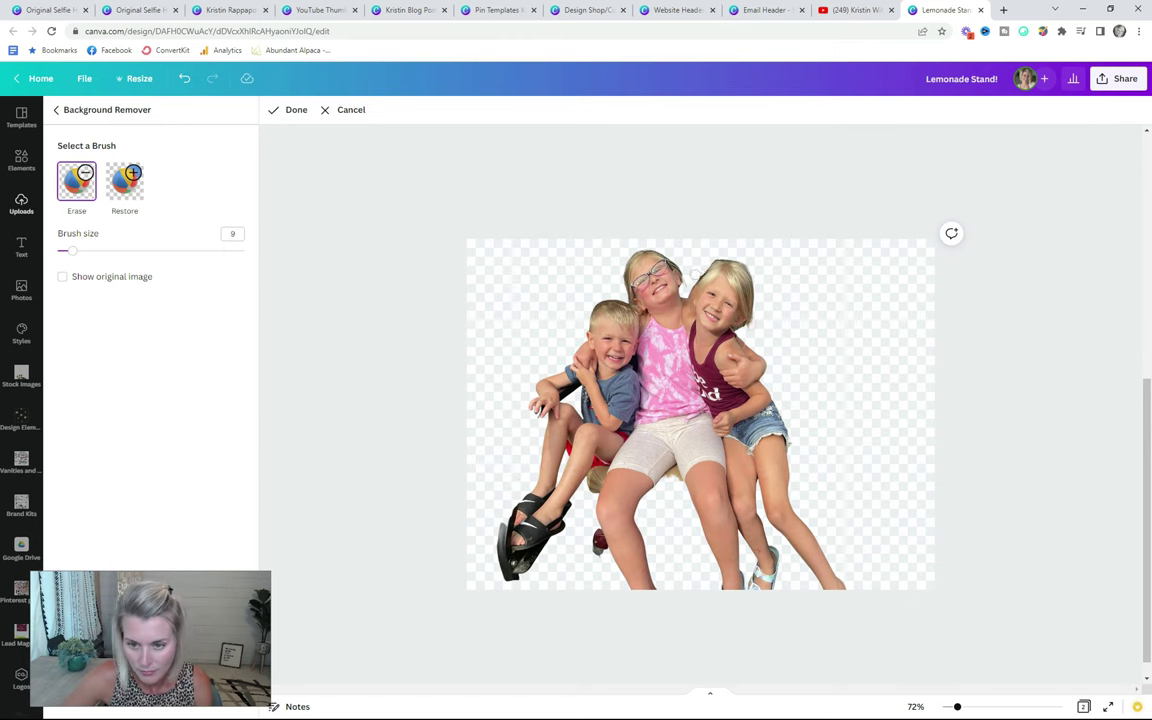
left_click(292, 111)
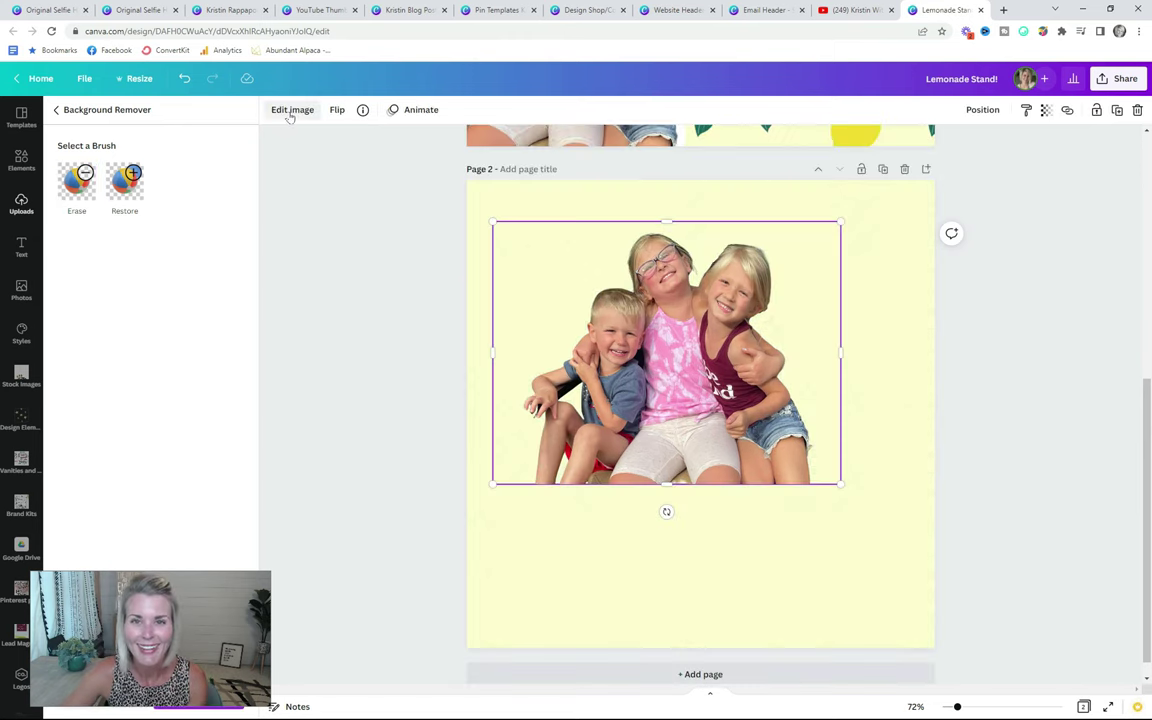
scroll(642, 435, "up", 5)
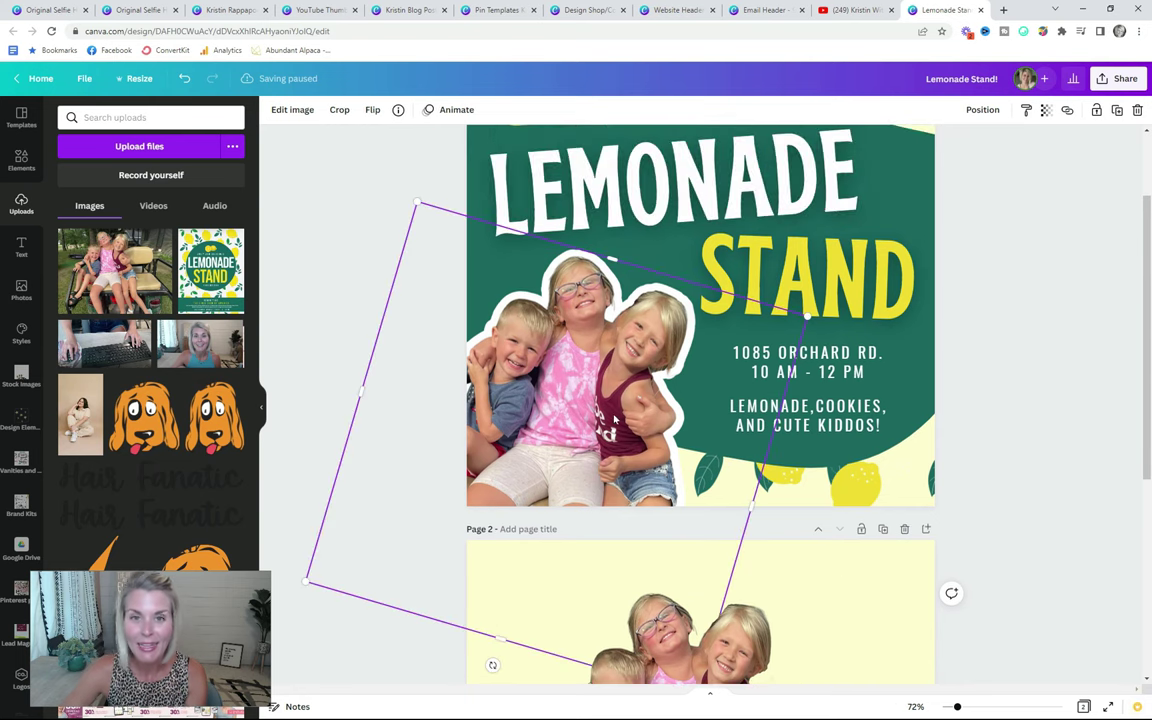
scroll(612, 380, "up", 2)
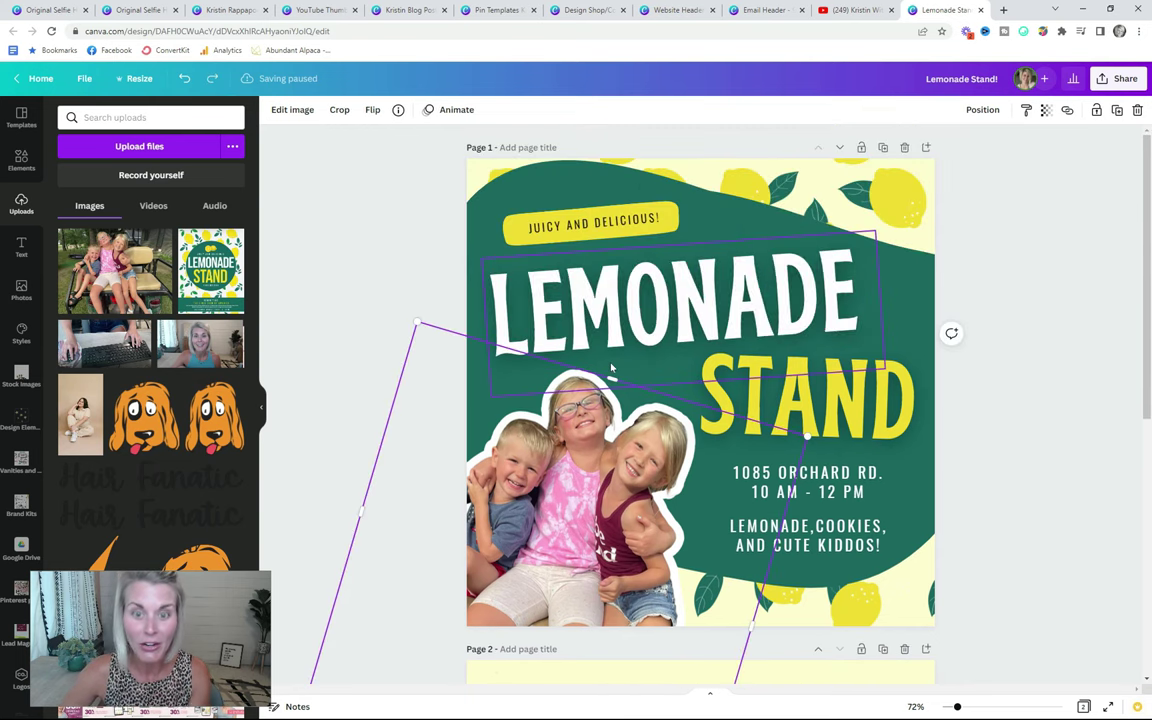